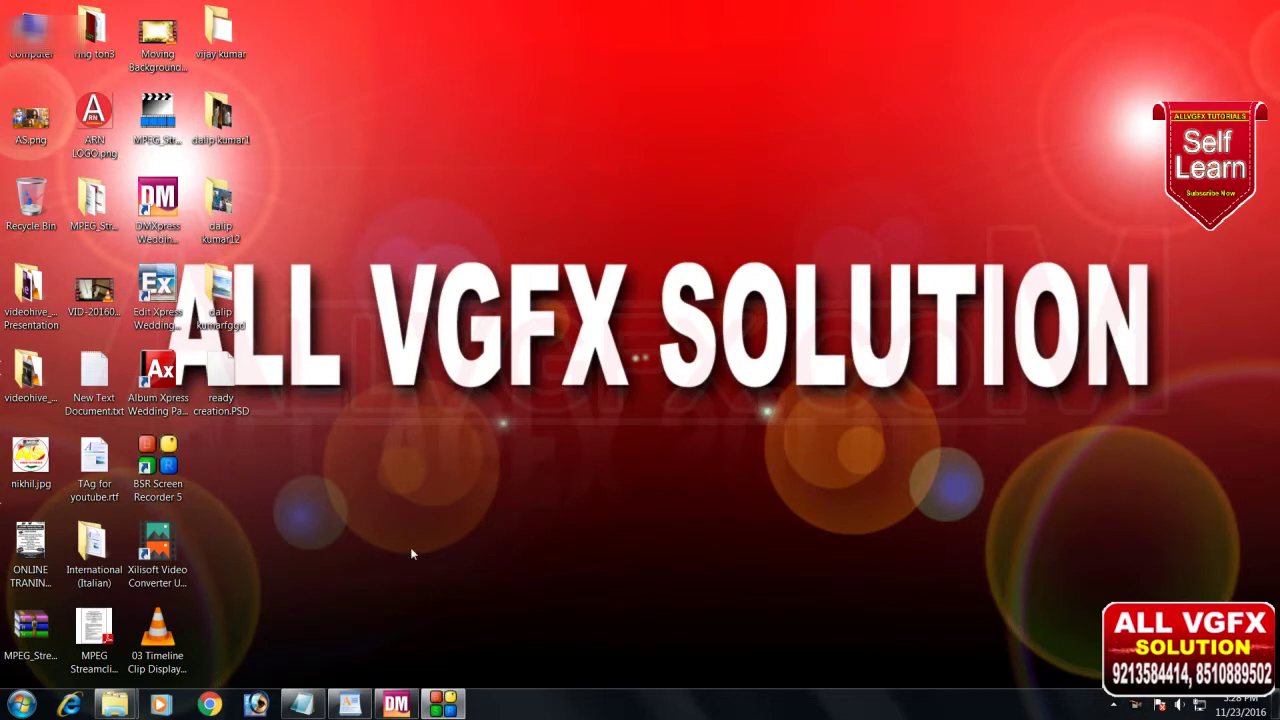
Bring up the Premiere Content WordPad document, scroll to its top, and close it
click(355, 707)
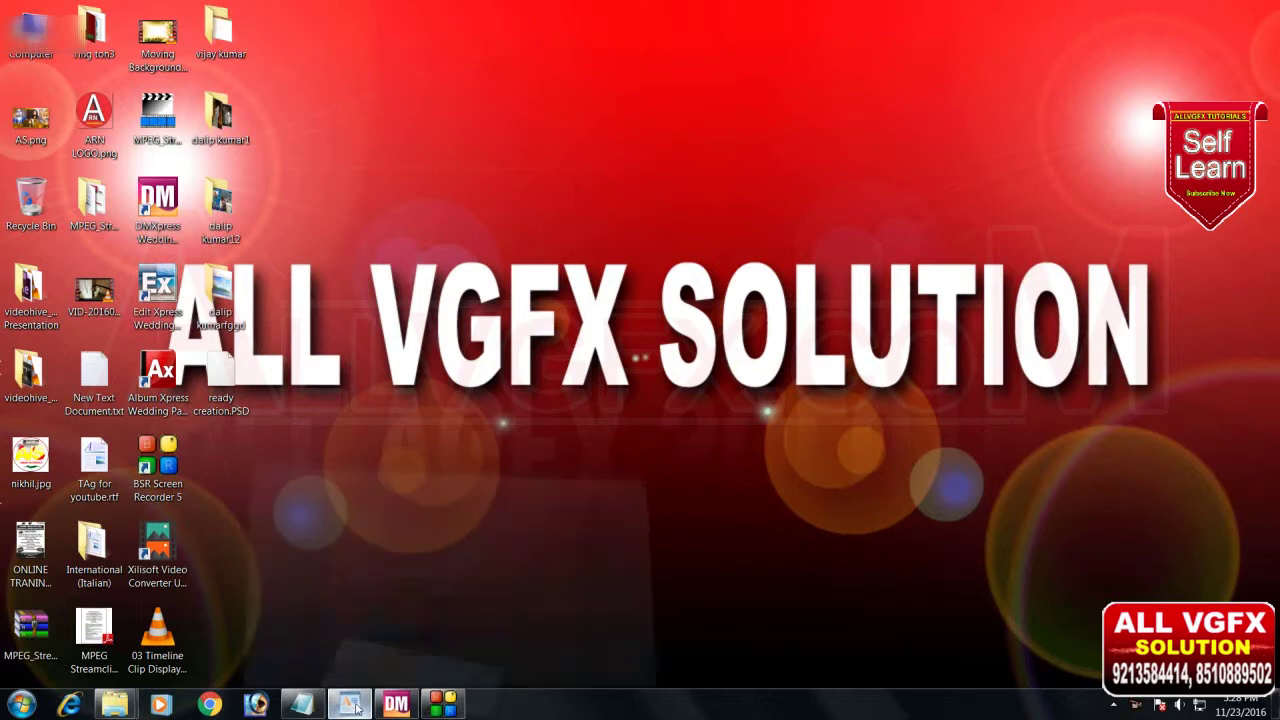
scroll(530, 437, up, 5)
scroll(530, 437, up, 5)
click(1151, 11)
Review the DM Express Content notes in Notepad, then minimize them to show the desktop
click(318, 712)
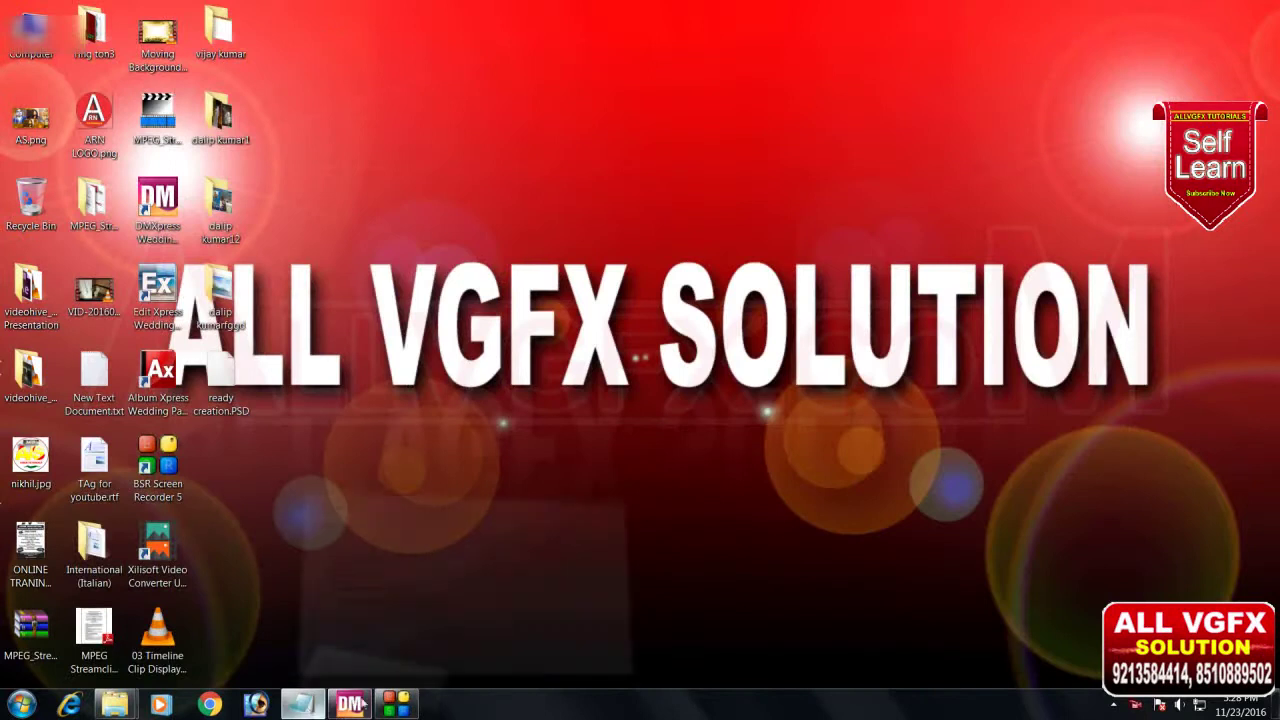
scroll(607, 408, up, 4)
scroll(607, 408, up, 3)
scroll(607, 408, up, 2)
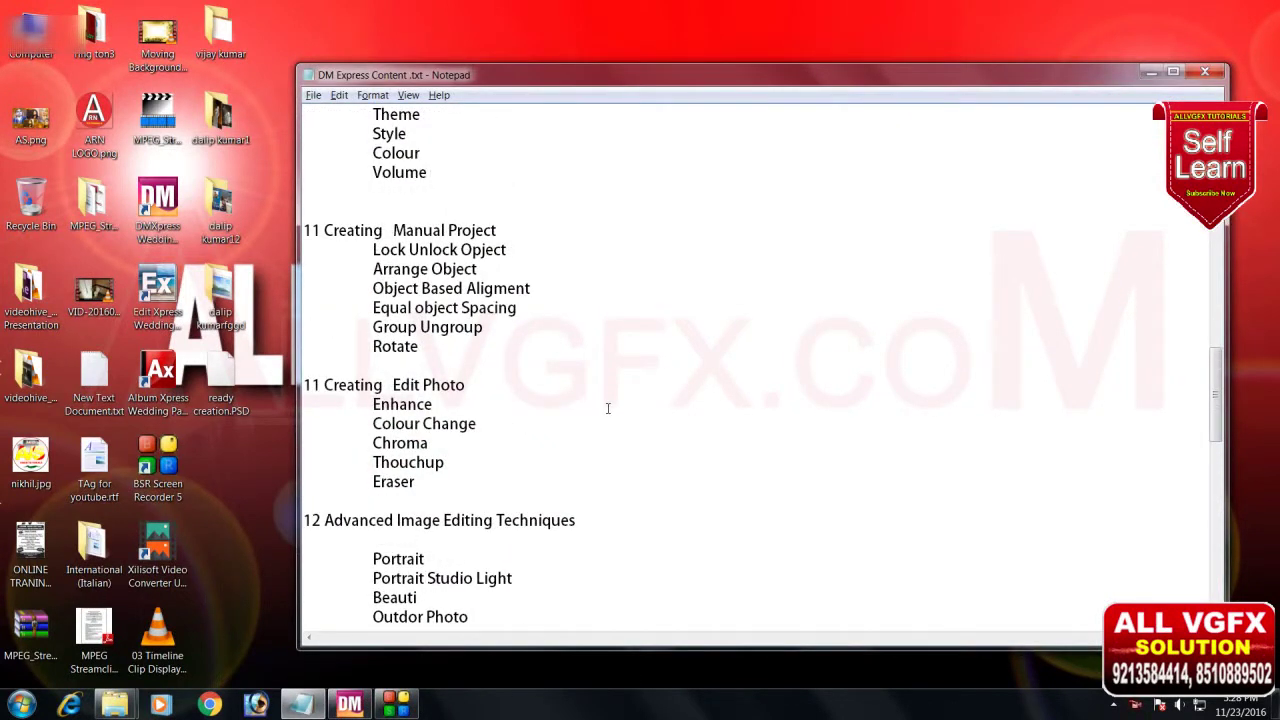
click(1151, 72)
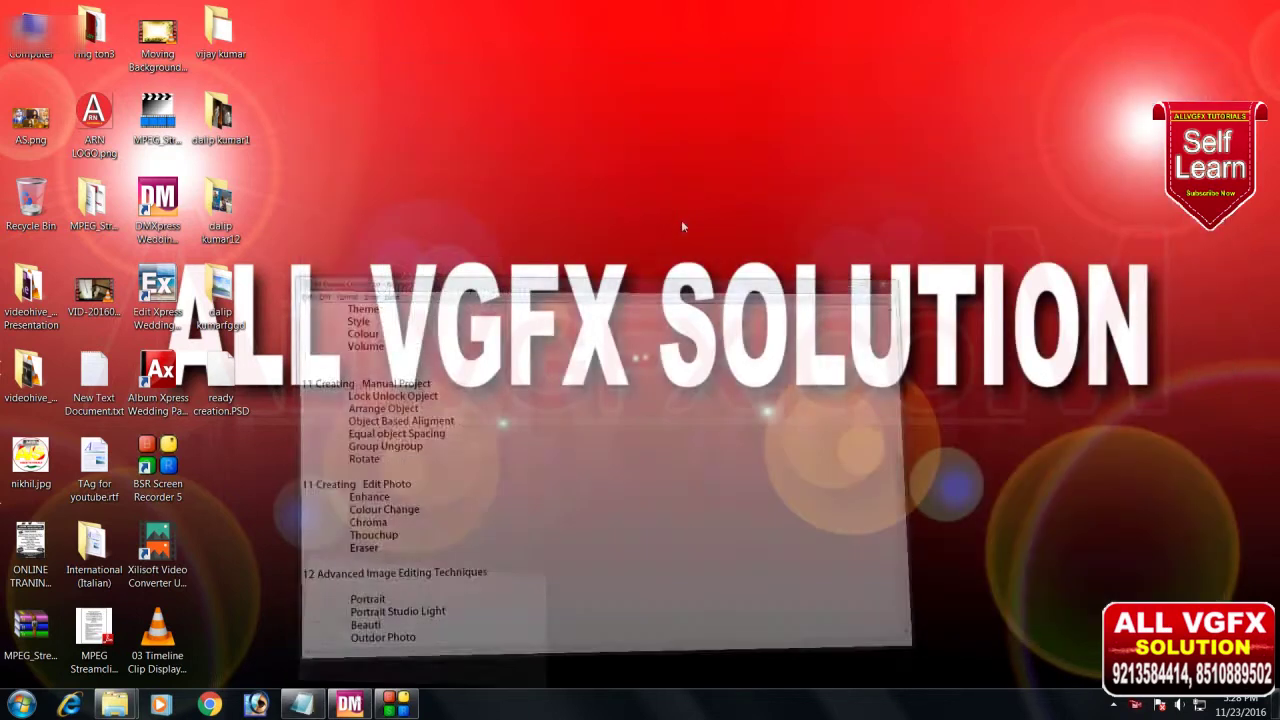
In the DM Xpress wedding project, set the Couple photo to ANJU PHOTO-4.jpg
click(345, 705)
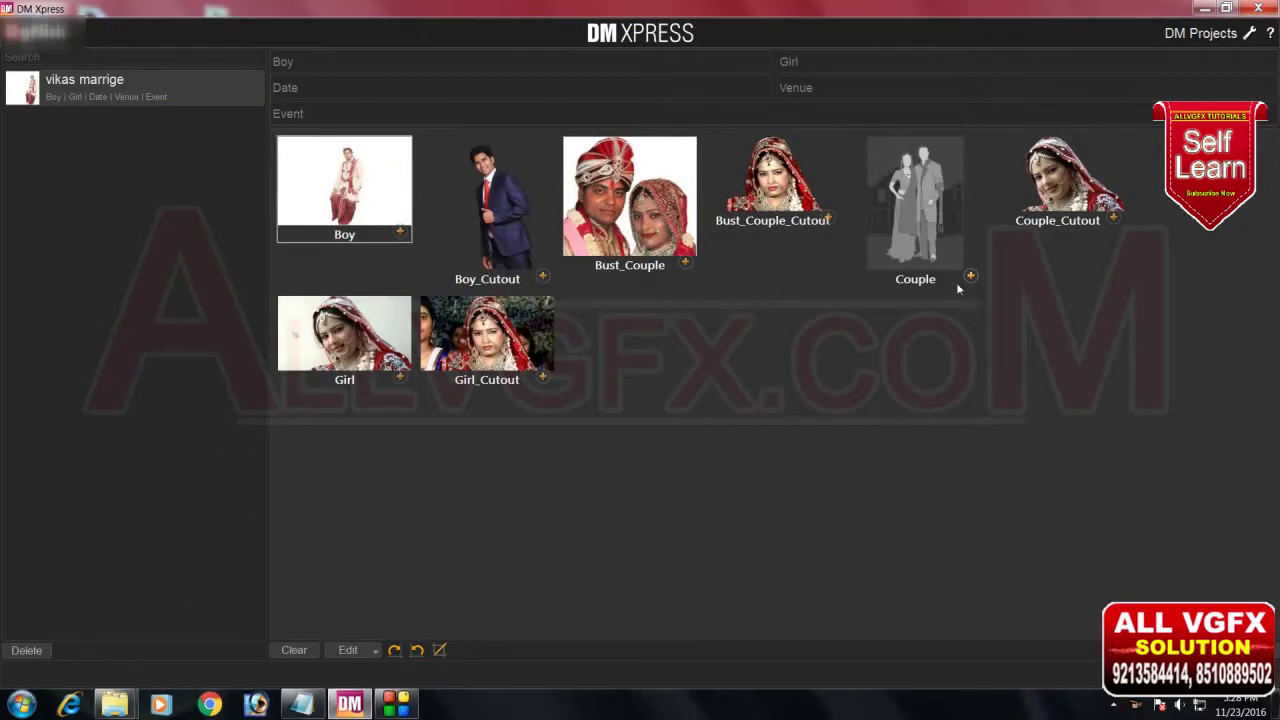
click(970, 277)
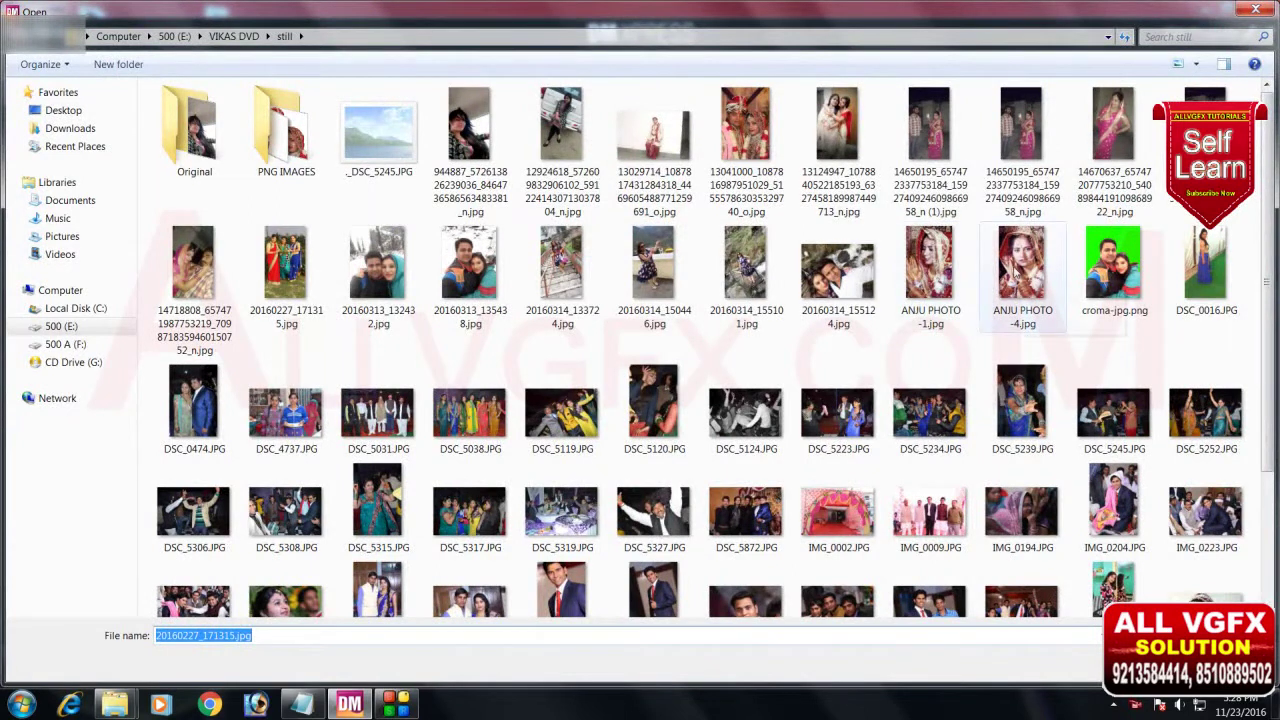
double_click(1018, 270)
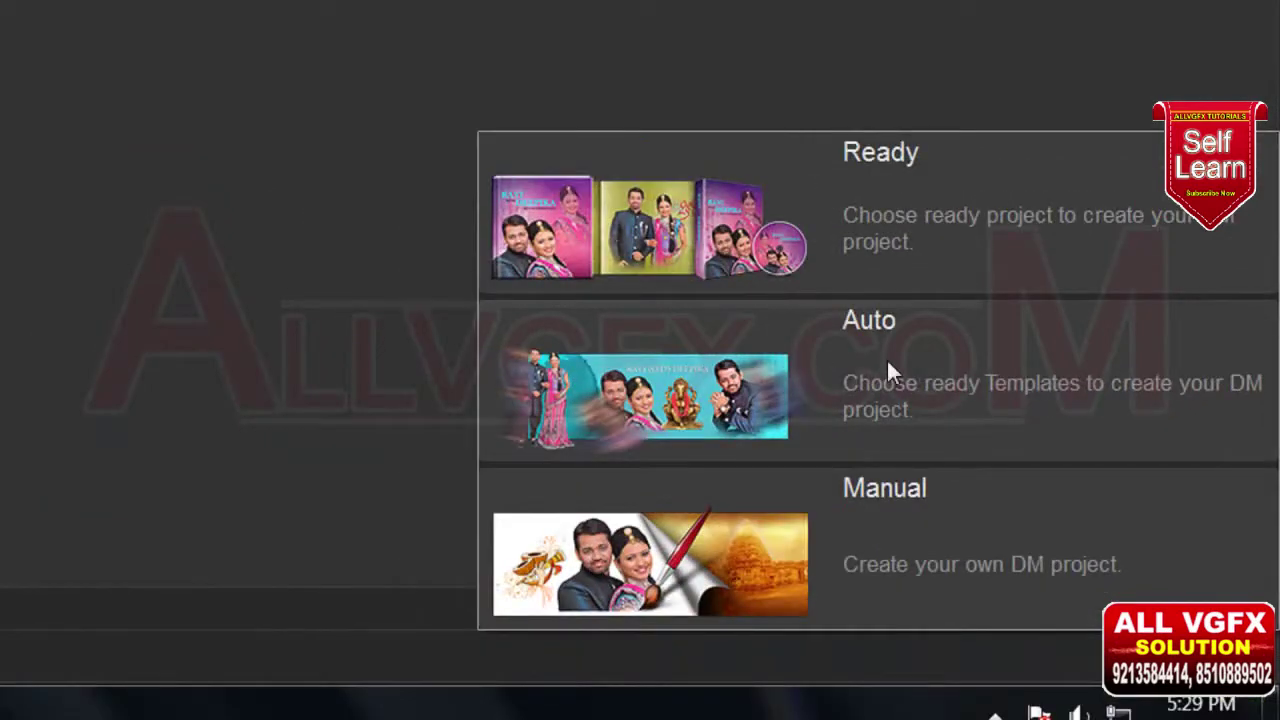
Choose the Auto project type to use ready-made templates
click(886, 362)
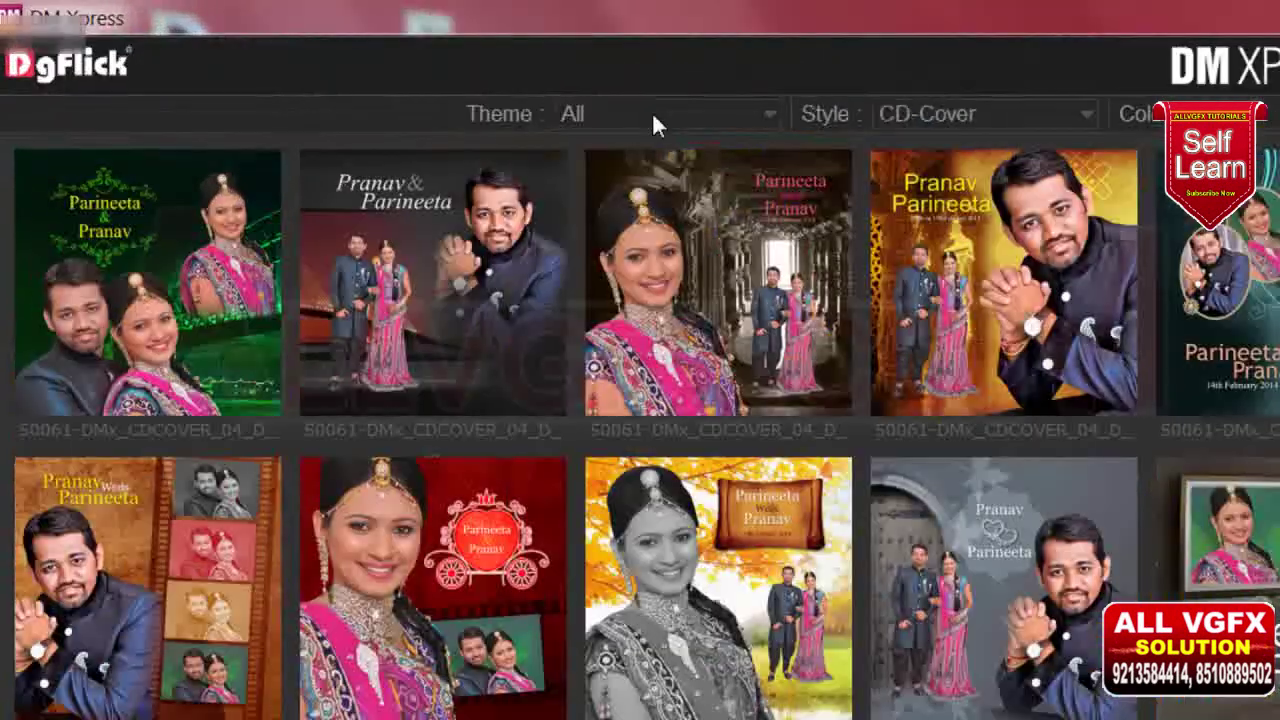
Try the Anniversary and Birthday theme filters, then settle on the Wedding theme
click(329, 56)
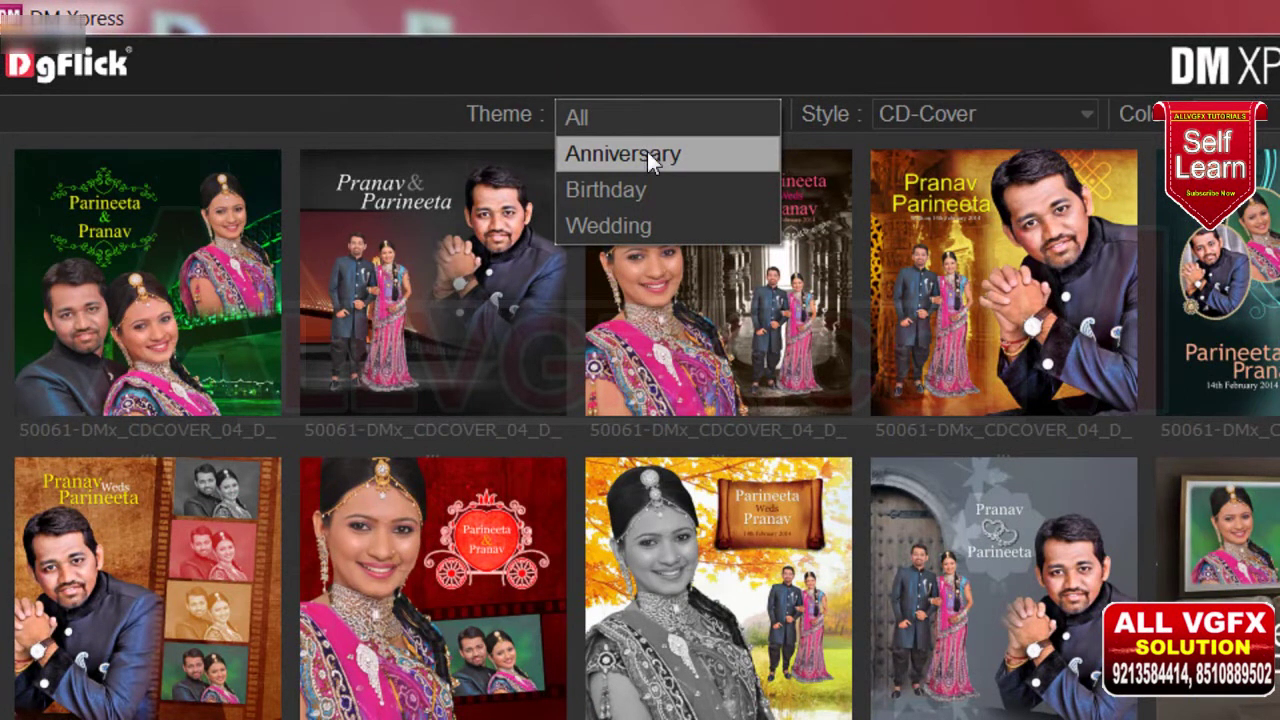
click(647, 153)
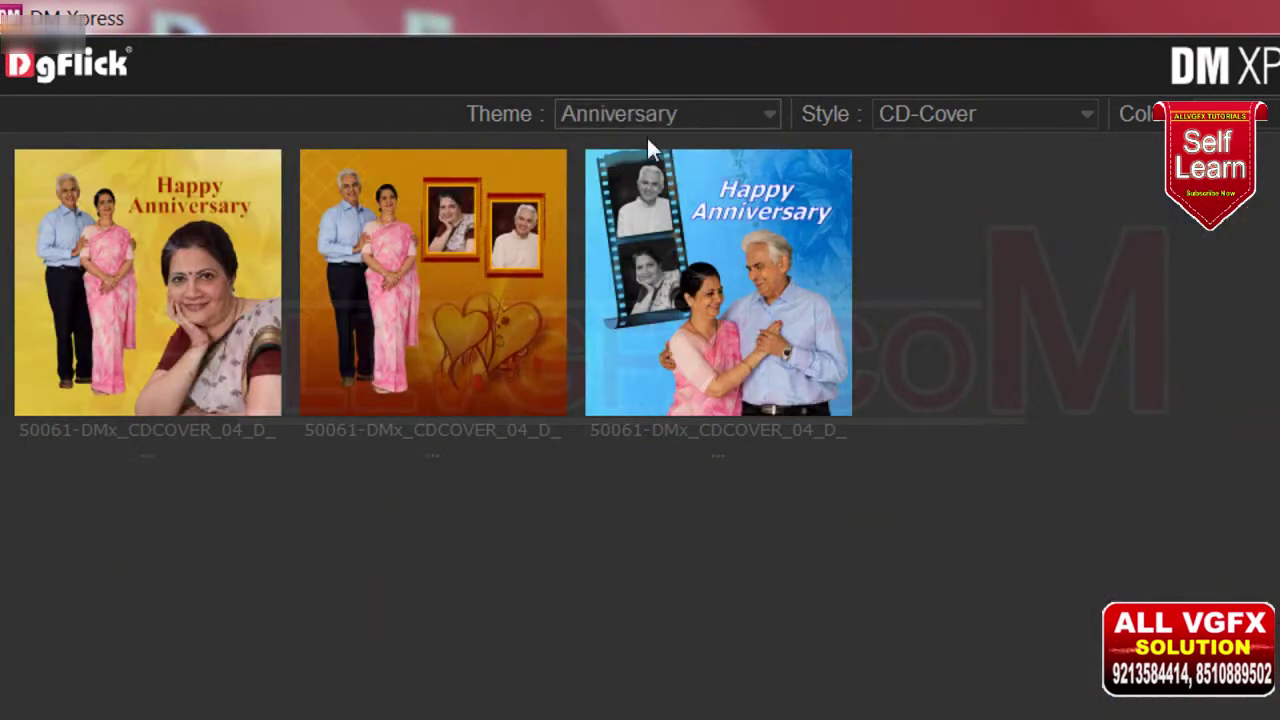
click(688, 112)
click(635, 155)
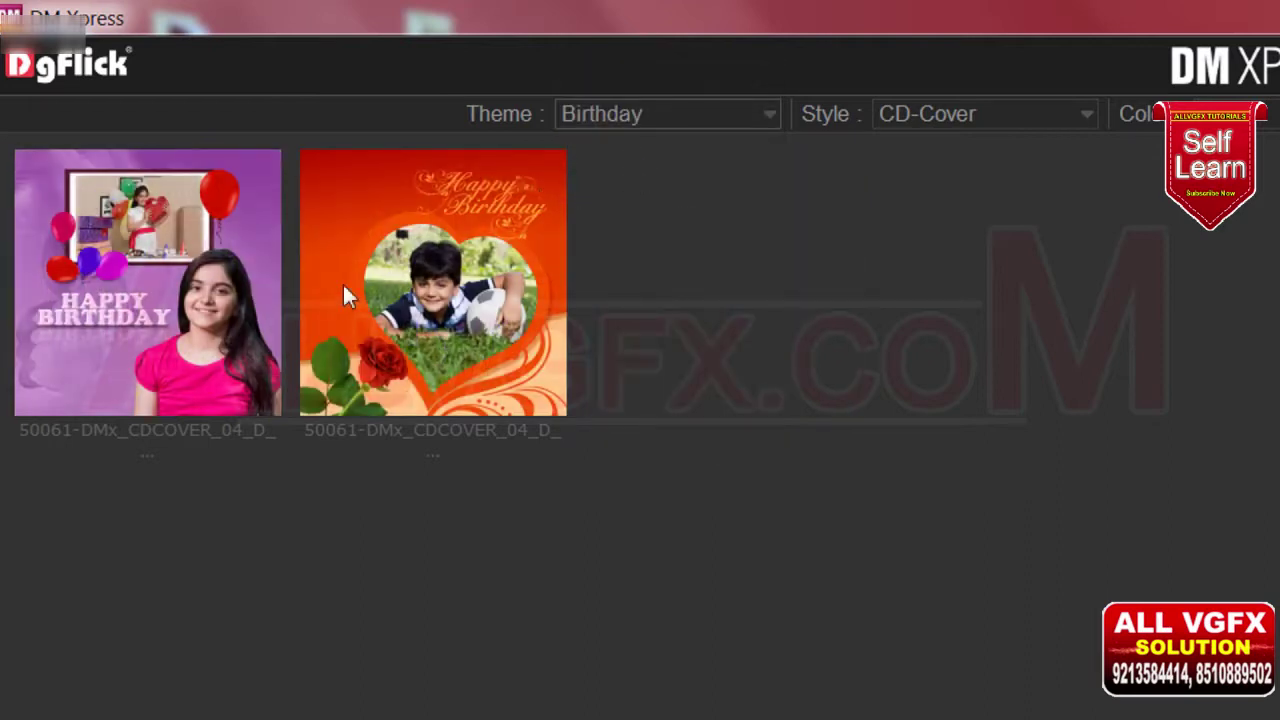
click(653, 111)
click(340, 77)
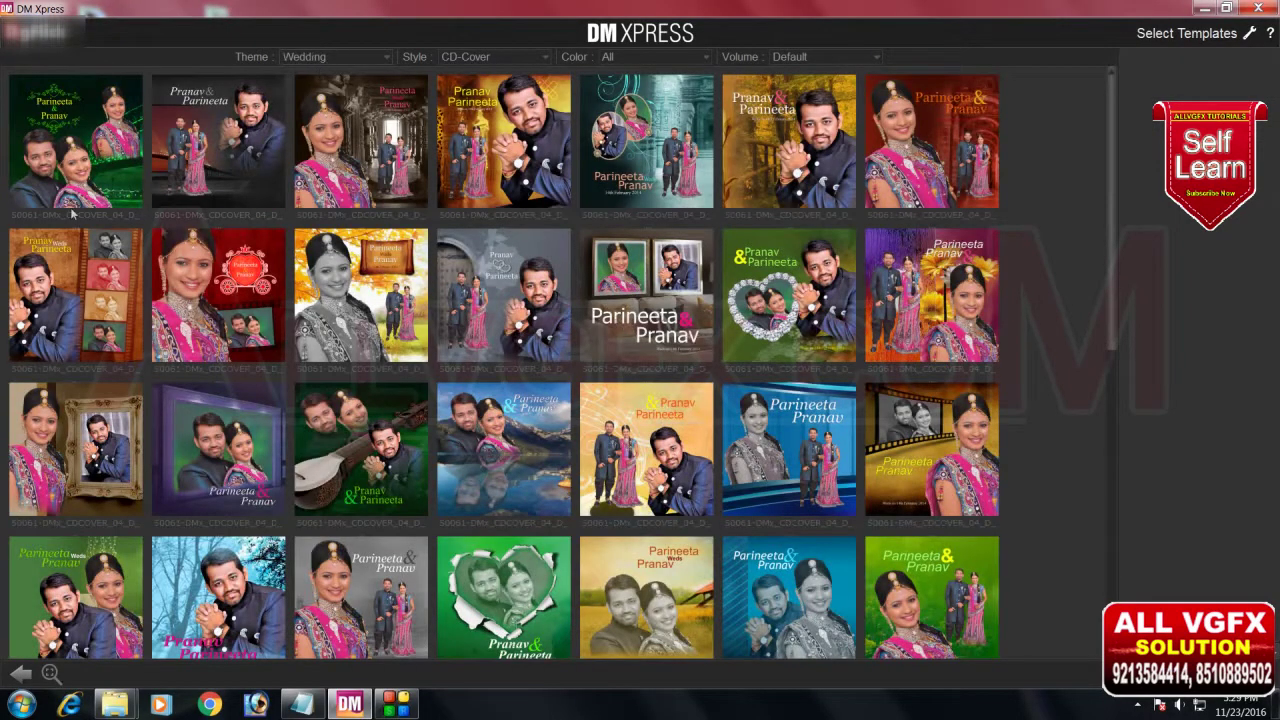
mouse_move(1108, 265)
mouse_down()
mouse_move(1108, 428)
mouse_move(1068, 512)
mouse_move(1063, 338)
mouse_move(1078, 206)
mouse_up()
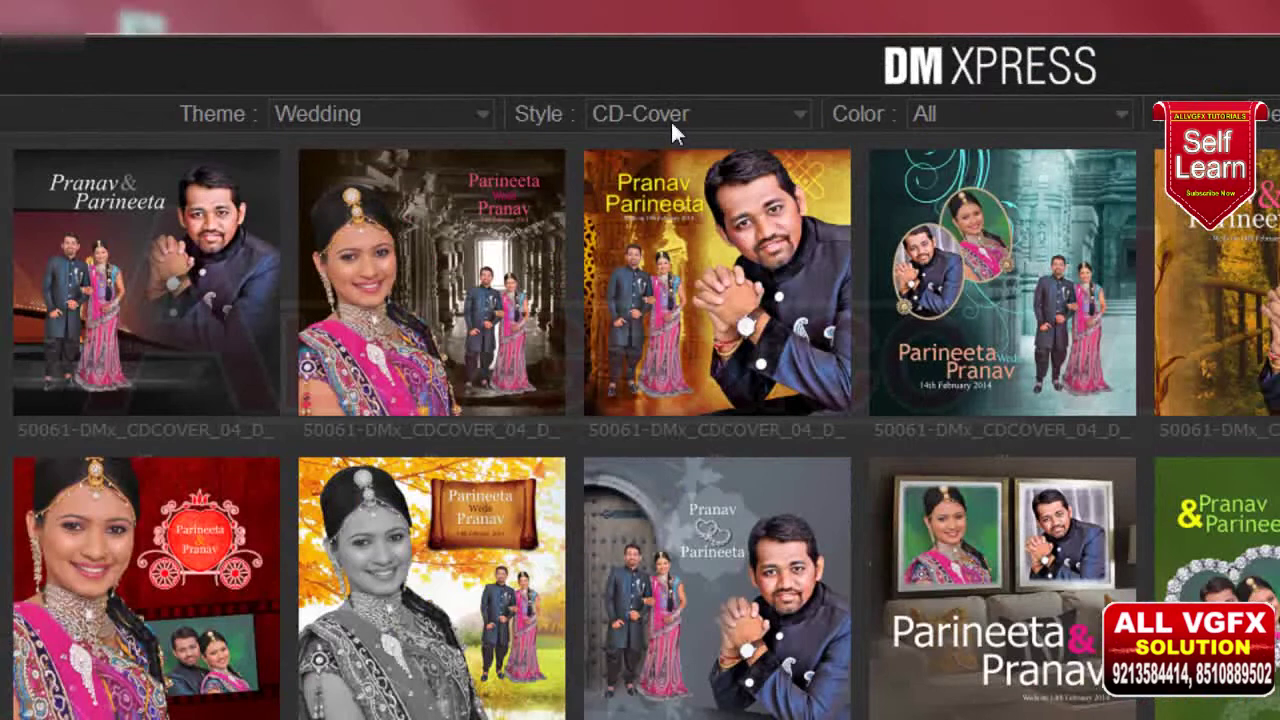
Show Wedding CD-Top designs, add a Pranav & Parineeta disc, and mark CD Top_002 for removal
click(670, 119)
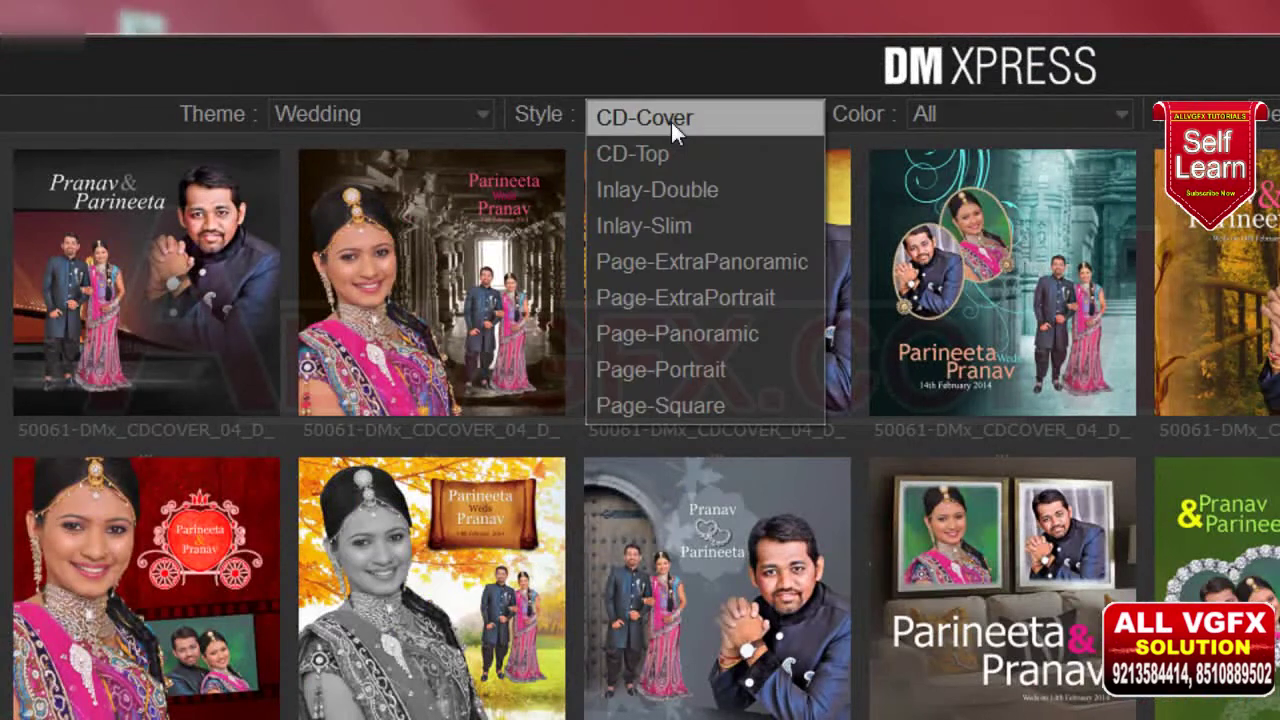
click(658, 154)
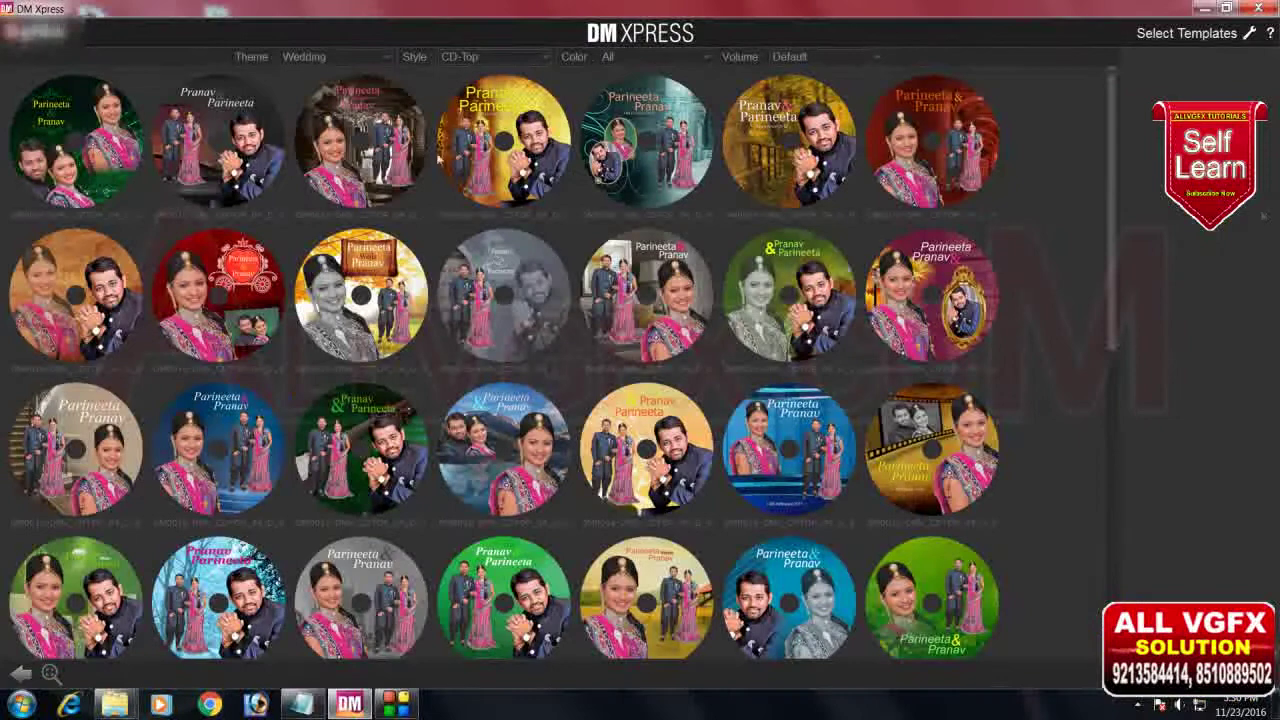
mouse_move(1109, 195)
mouse_down()
mouse_move(1082, 517)
mouse_move(1092, 119)
mouse_up()
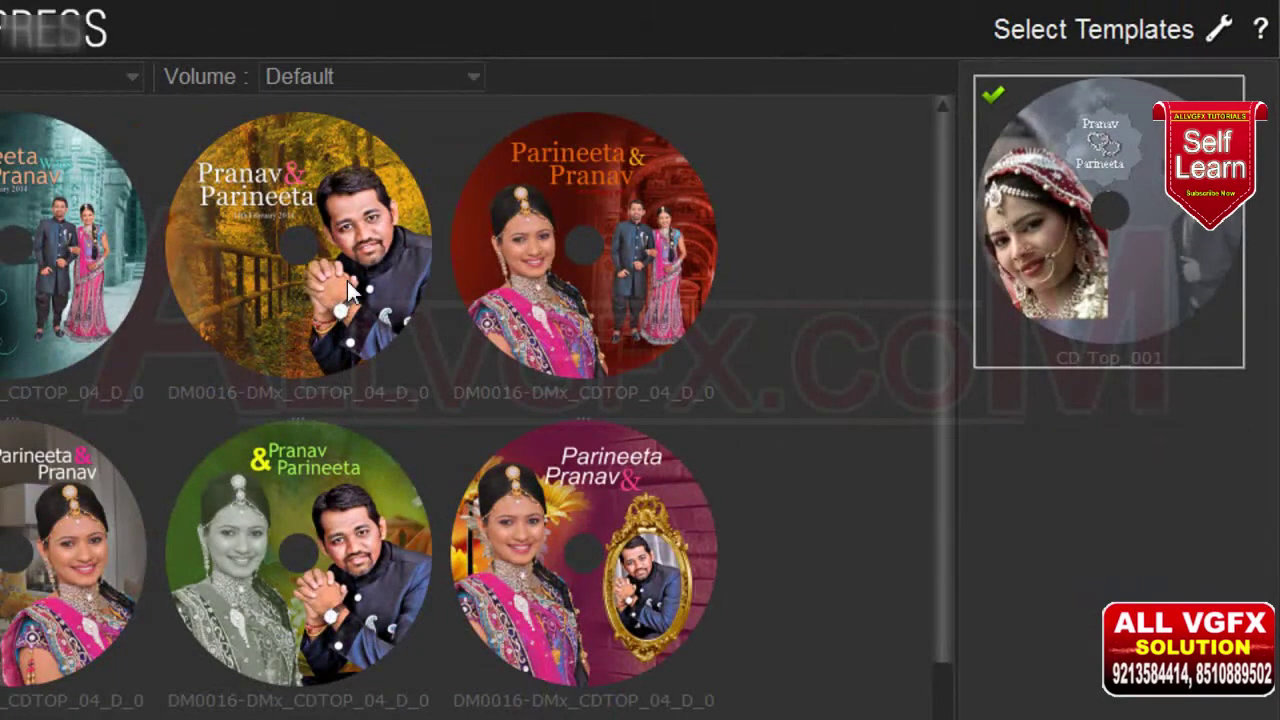
click(347, 281)
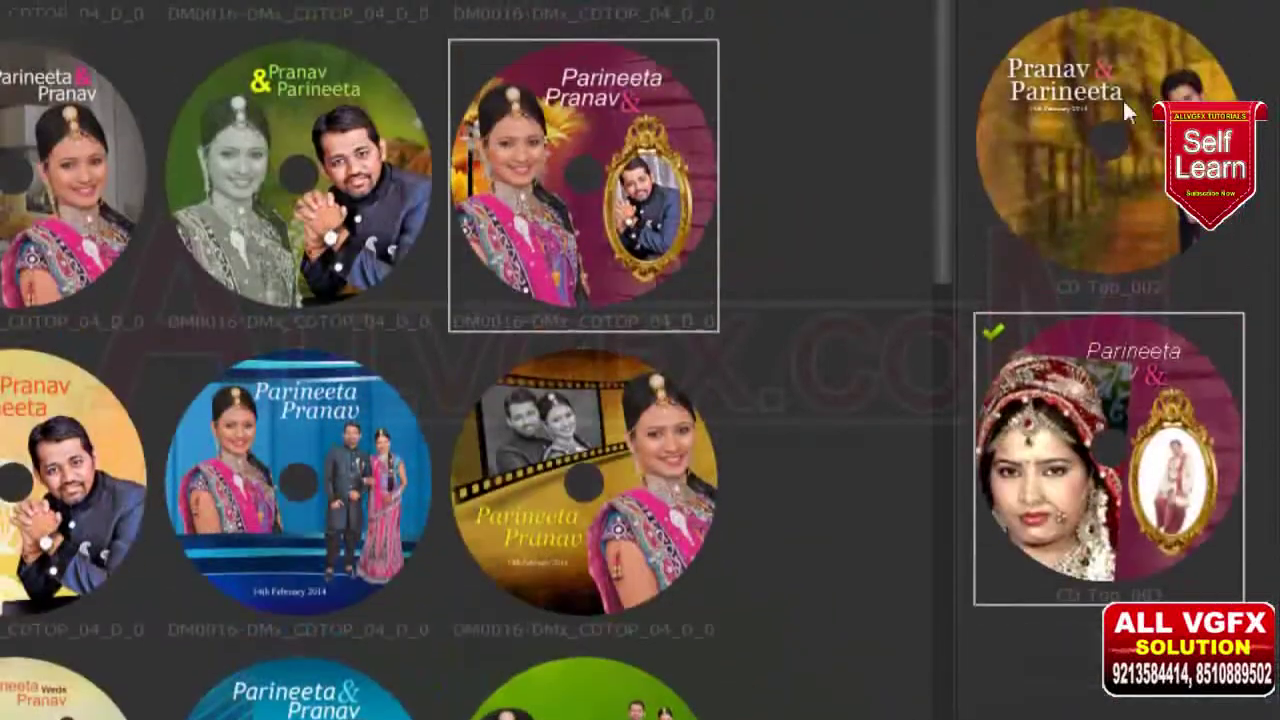
click(1114, 133)
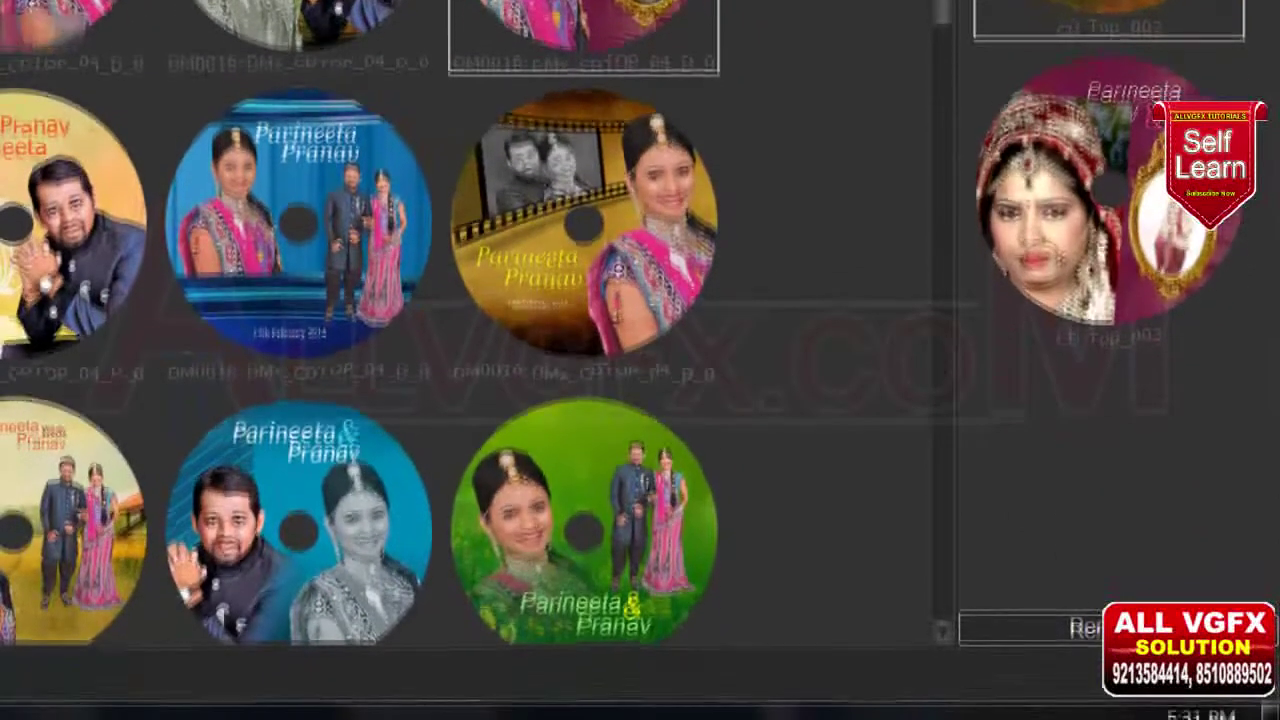
click(1088, 627)
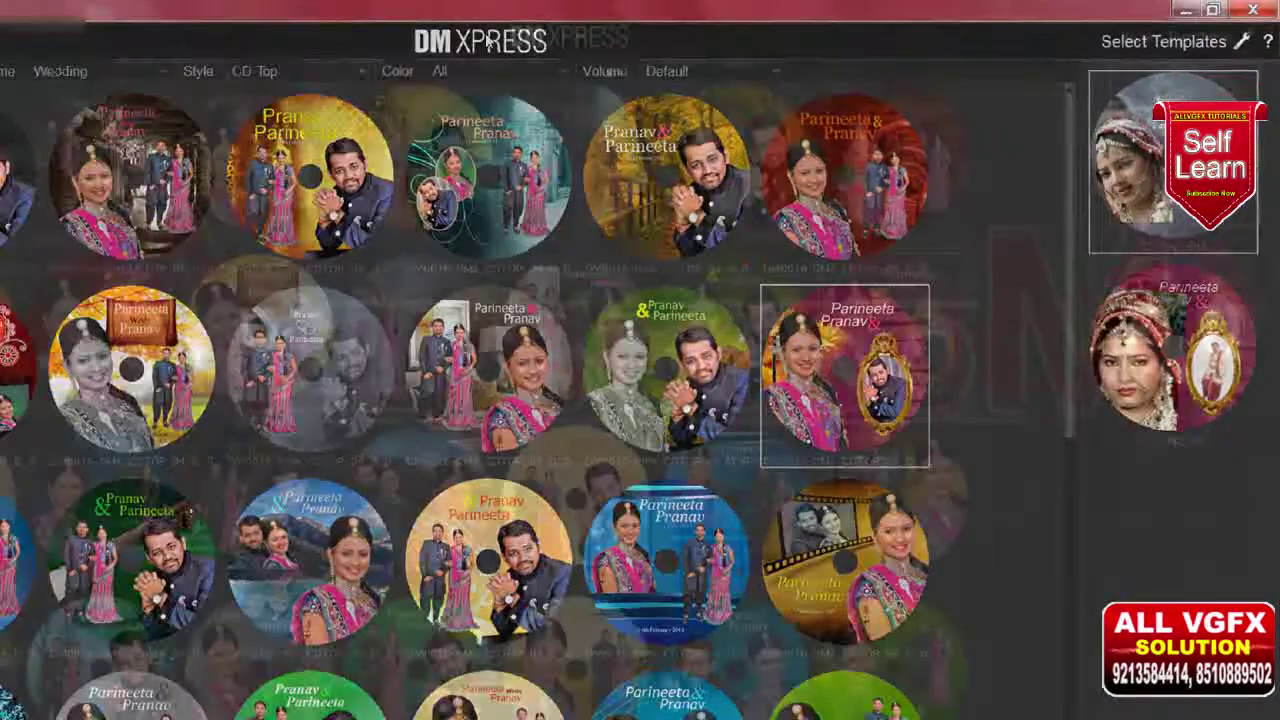
Switch to Inlay-Double designs, add the blue Pranav Parineeta inlay, and delete CD_Top_002
click(660, 57)
click(496, 57)
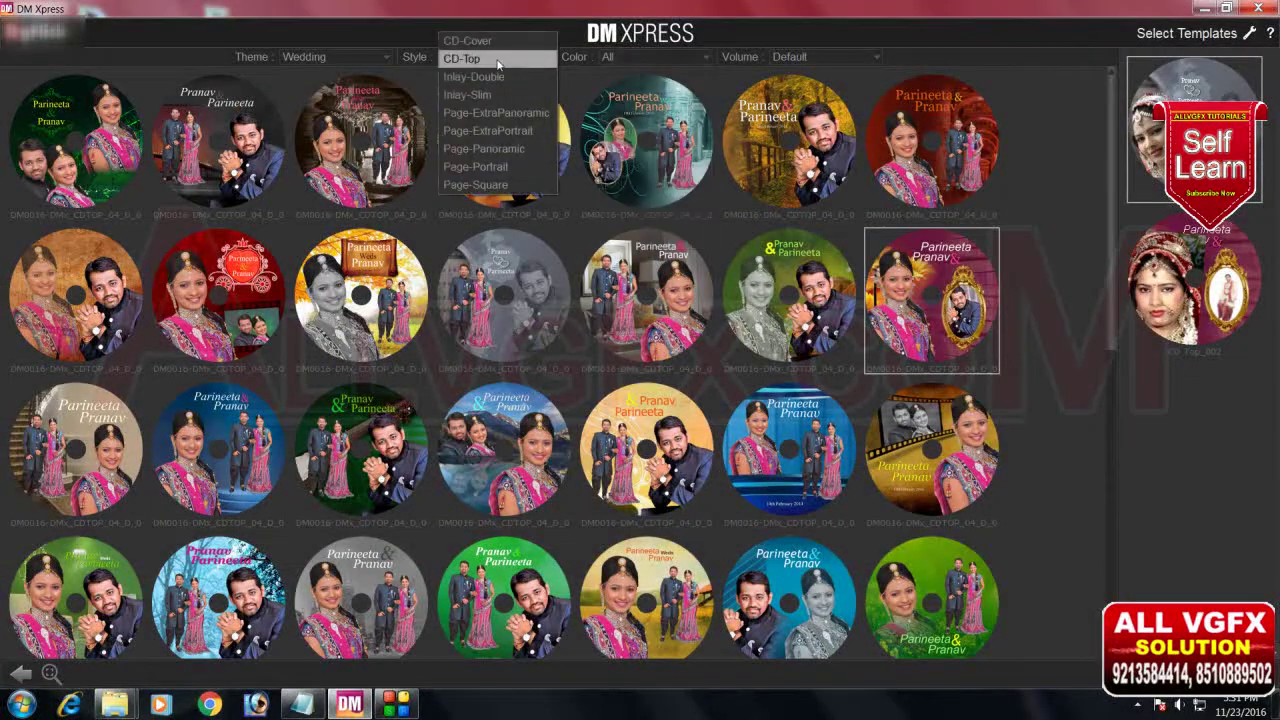
click(475, 78)
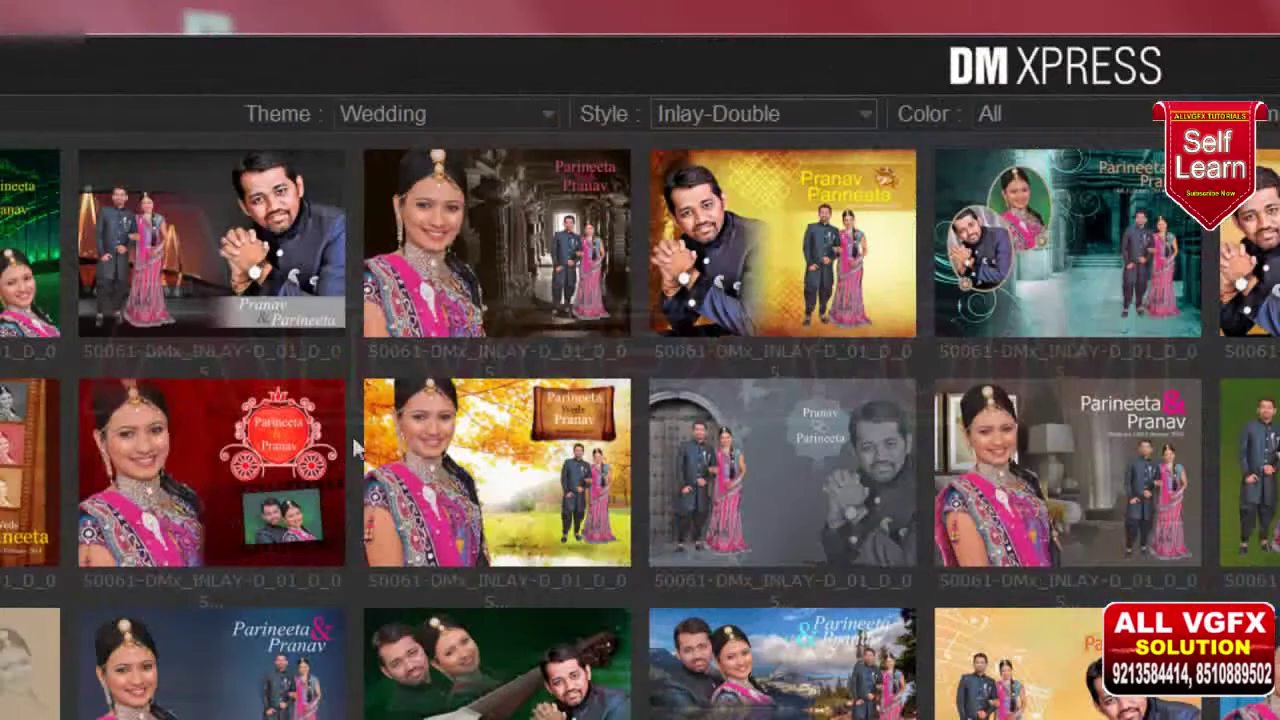
scroll(404, 265, down, 5)
scroll(404, 265, up, 5)
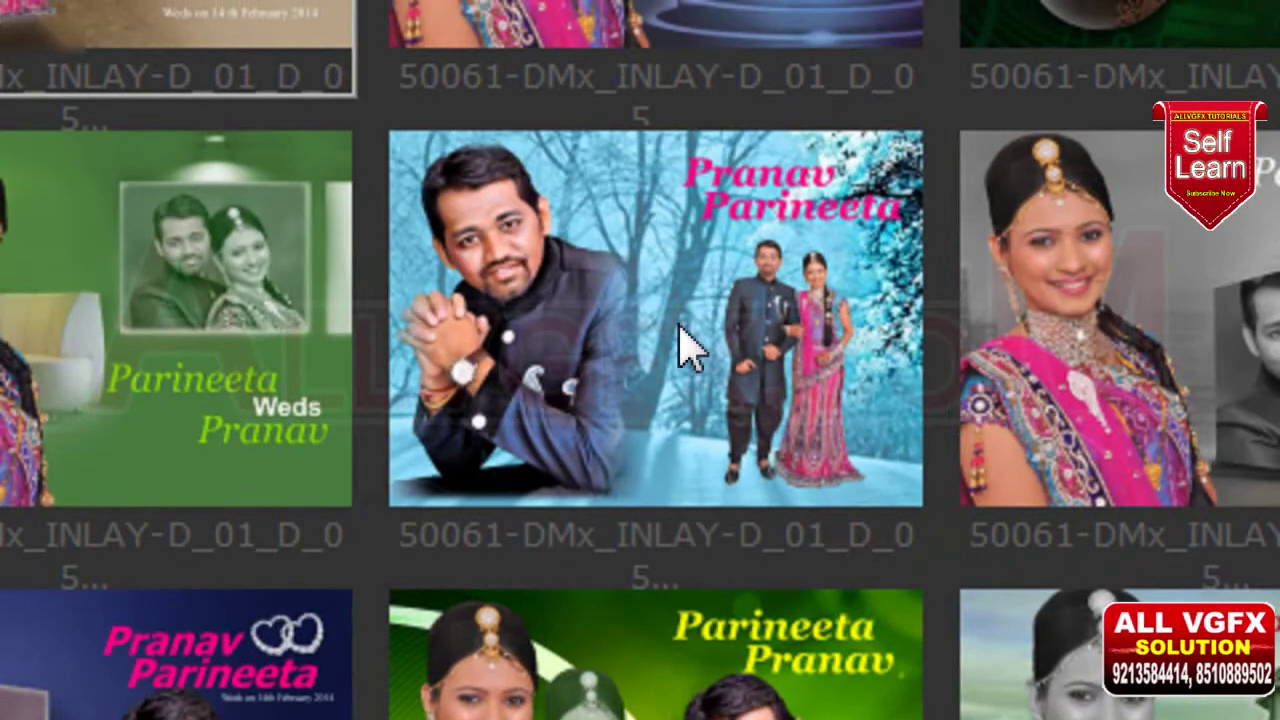
click(680, 330)
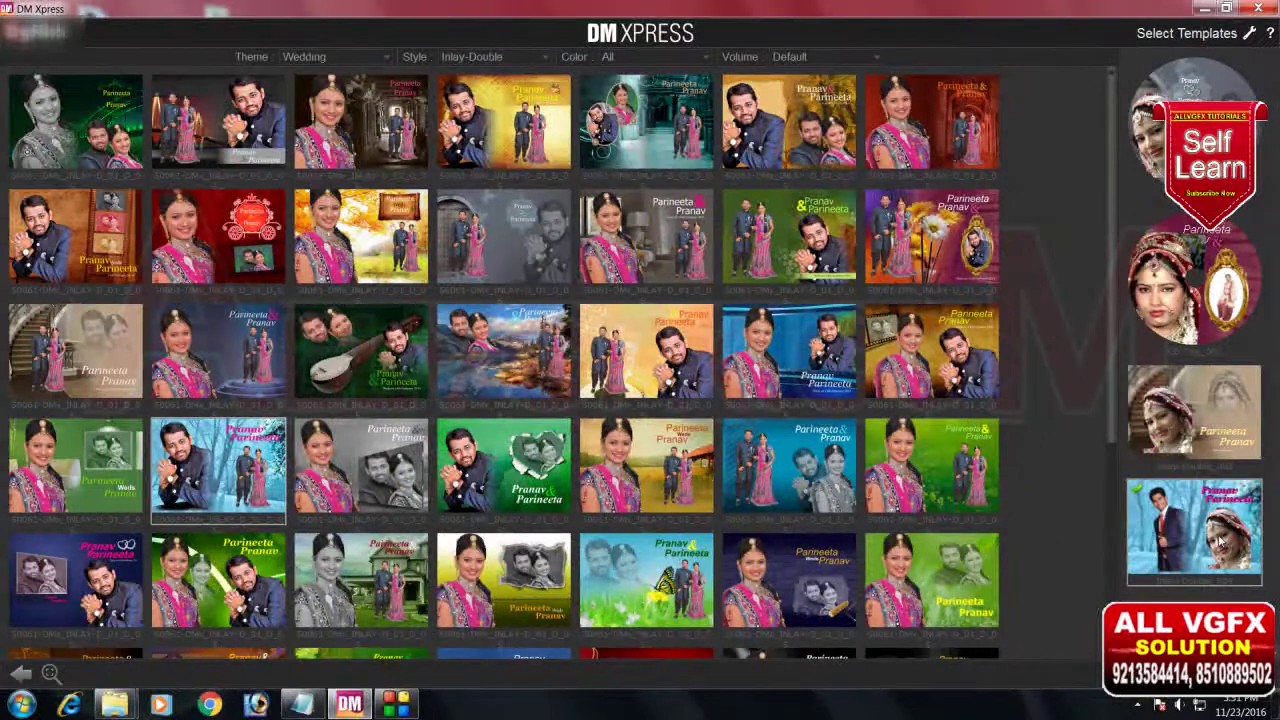
click(1248, 340)
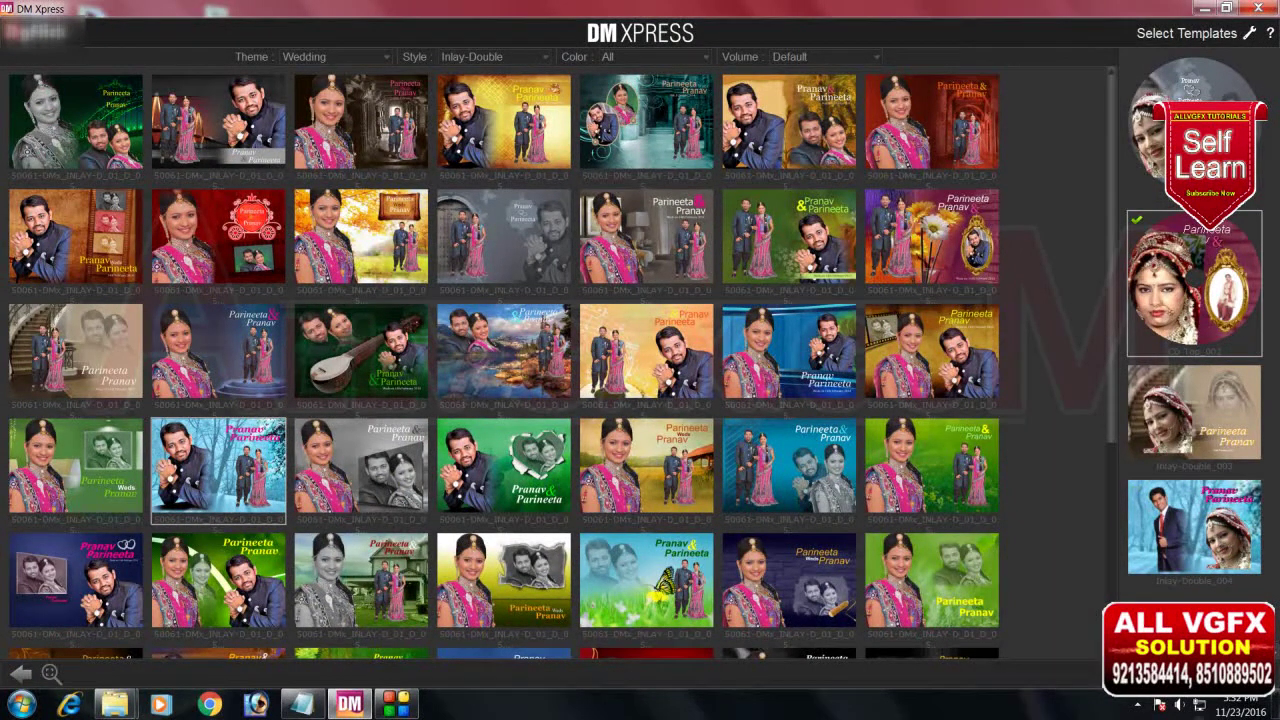
key(Delete)
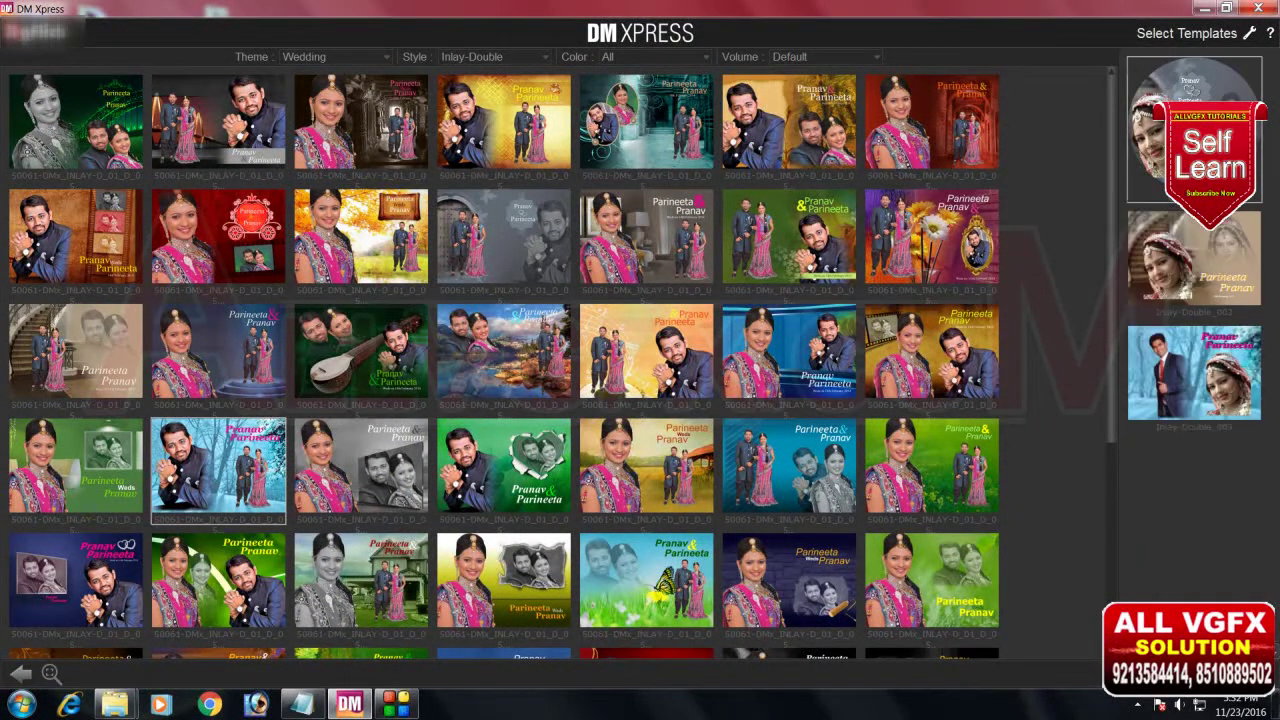
Browse Inlay-Slim, then add the red second-row Page-ExtraPanoramic_004 template
click(484, 62)
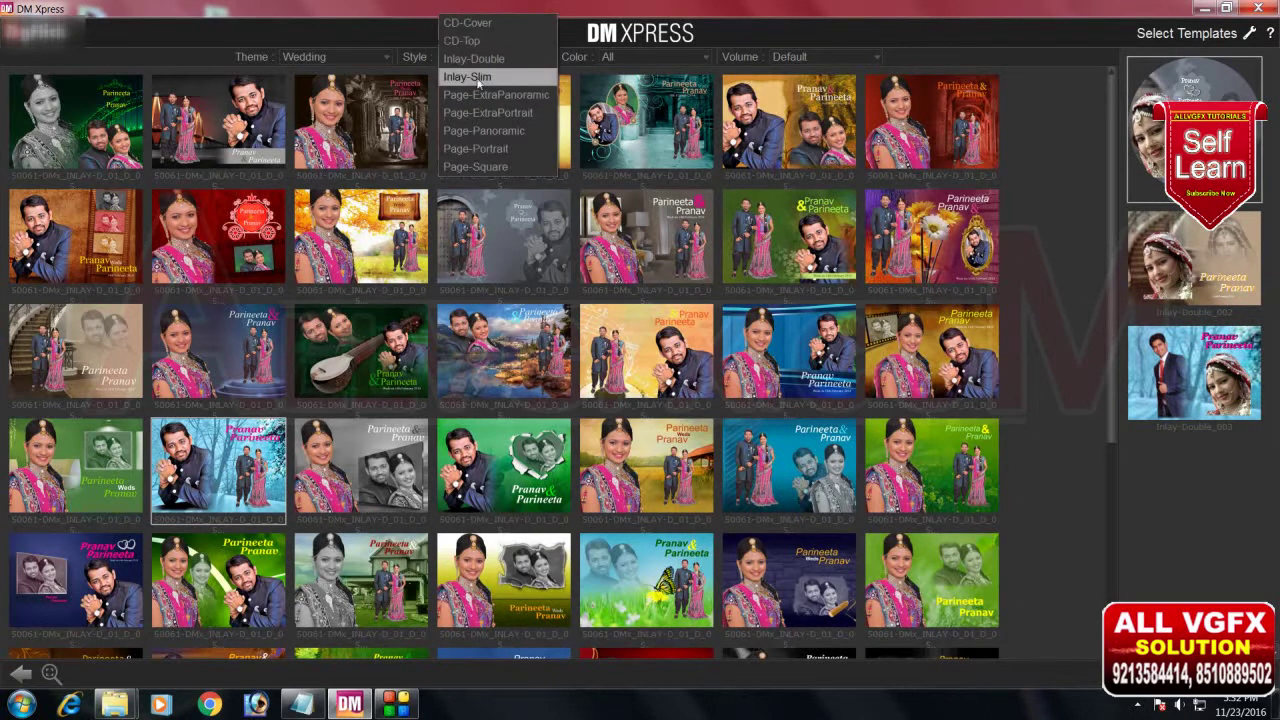
click(478, 77)
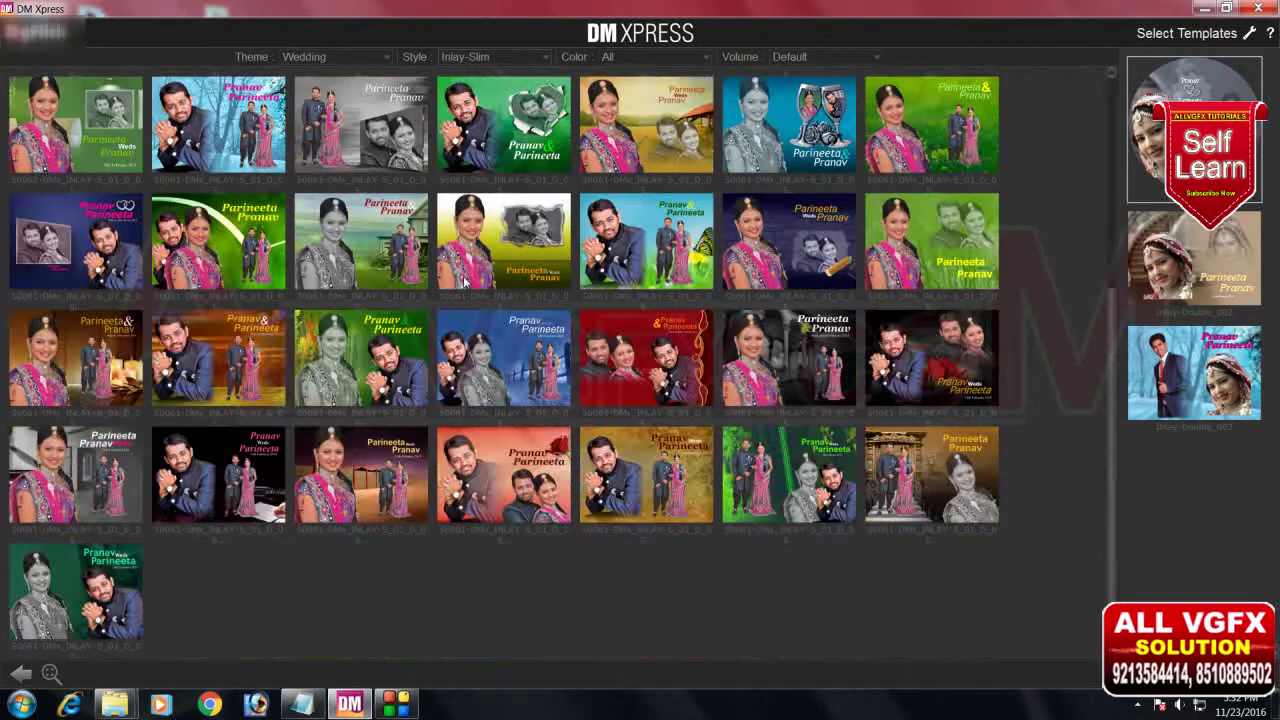
scroll(464, 282, down, 3)
scroll(464, 282, up, 3)
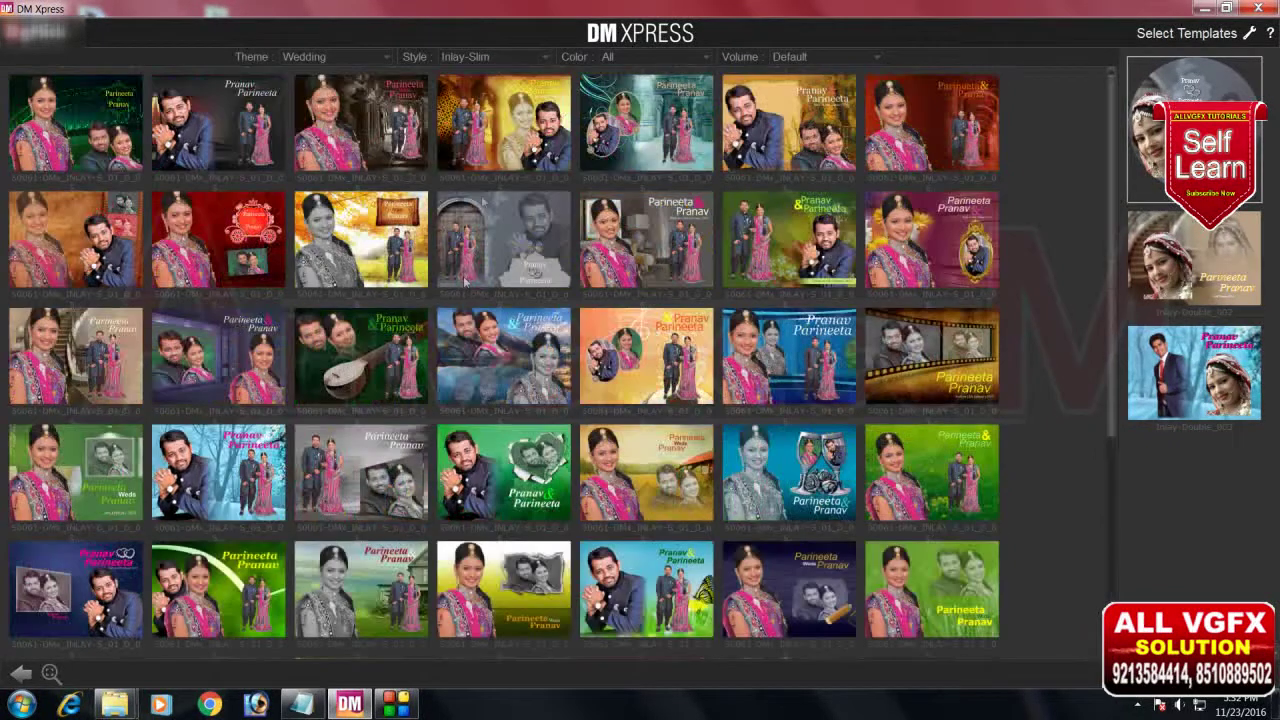
click(490, 56)
click(480, 82)
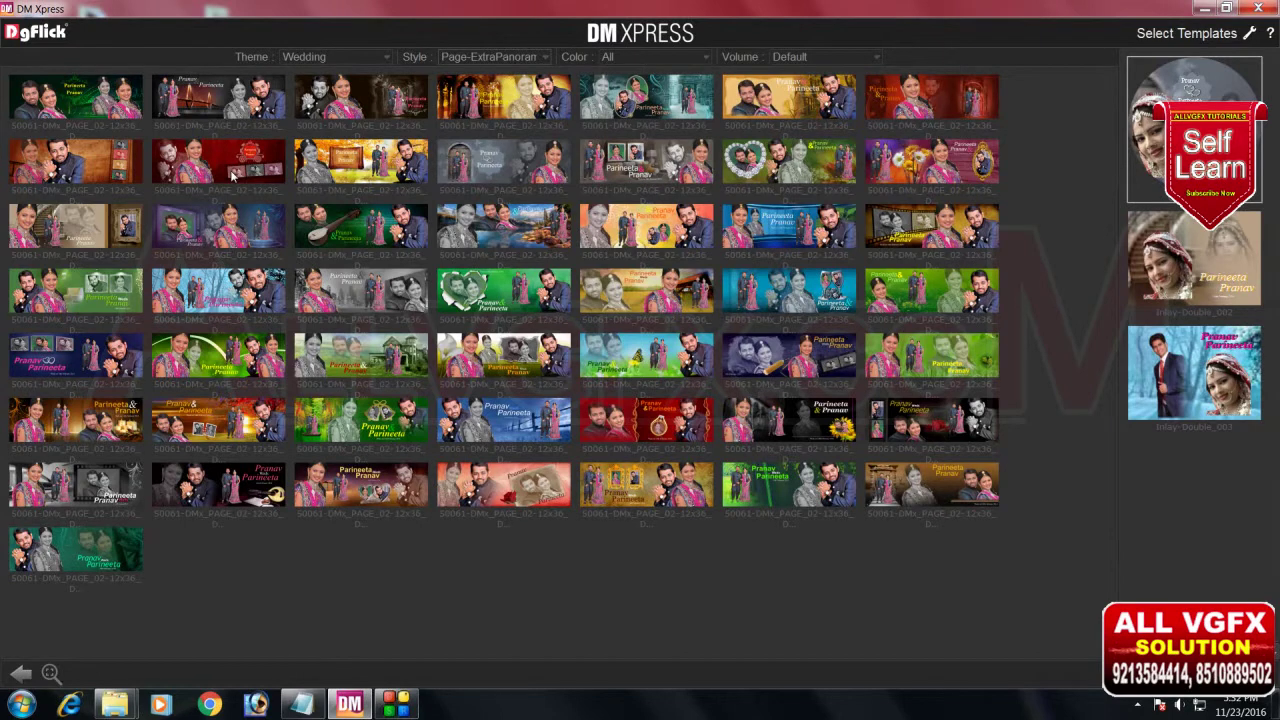
click(233, 174)
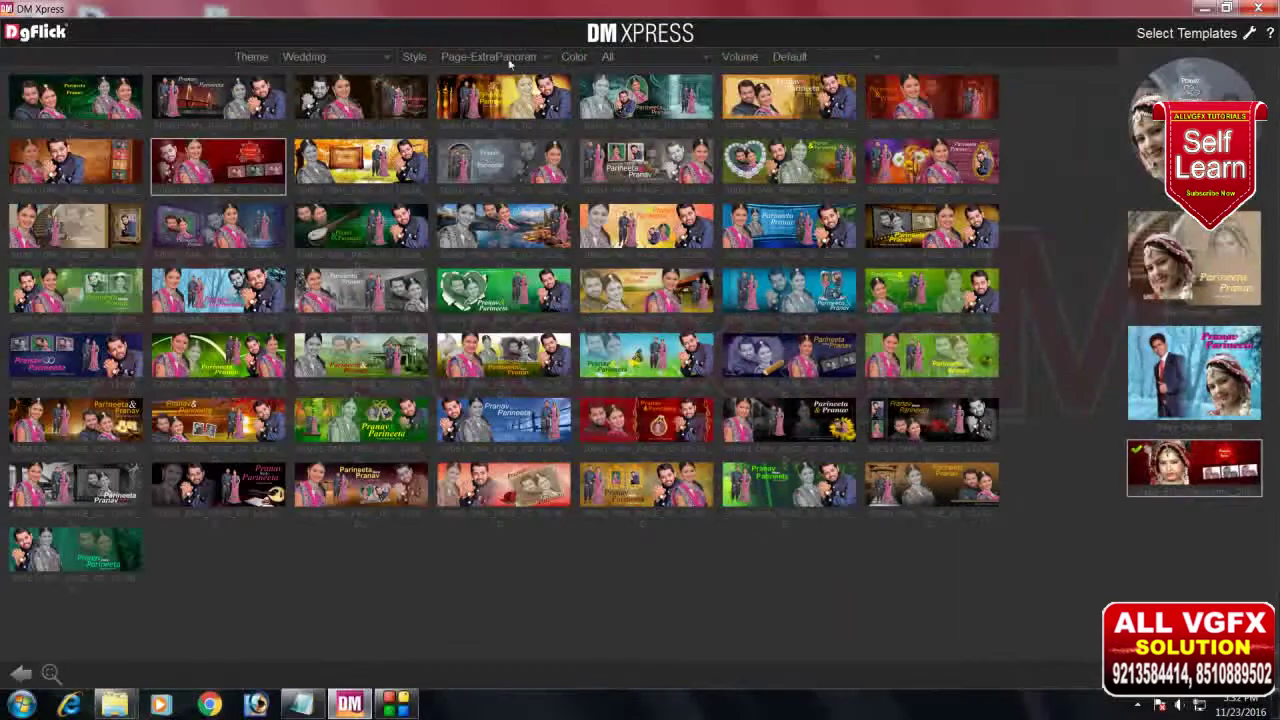
Add the grey archway and navy Parineeta Weds Pranav Page-Portrait templates to the set
click(510, 60)
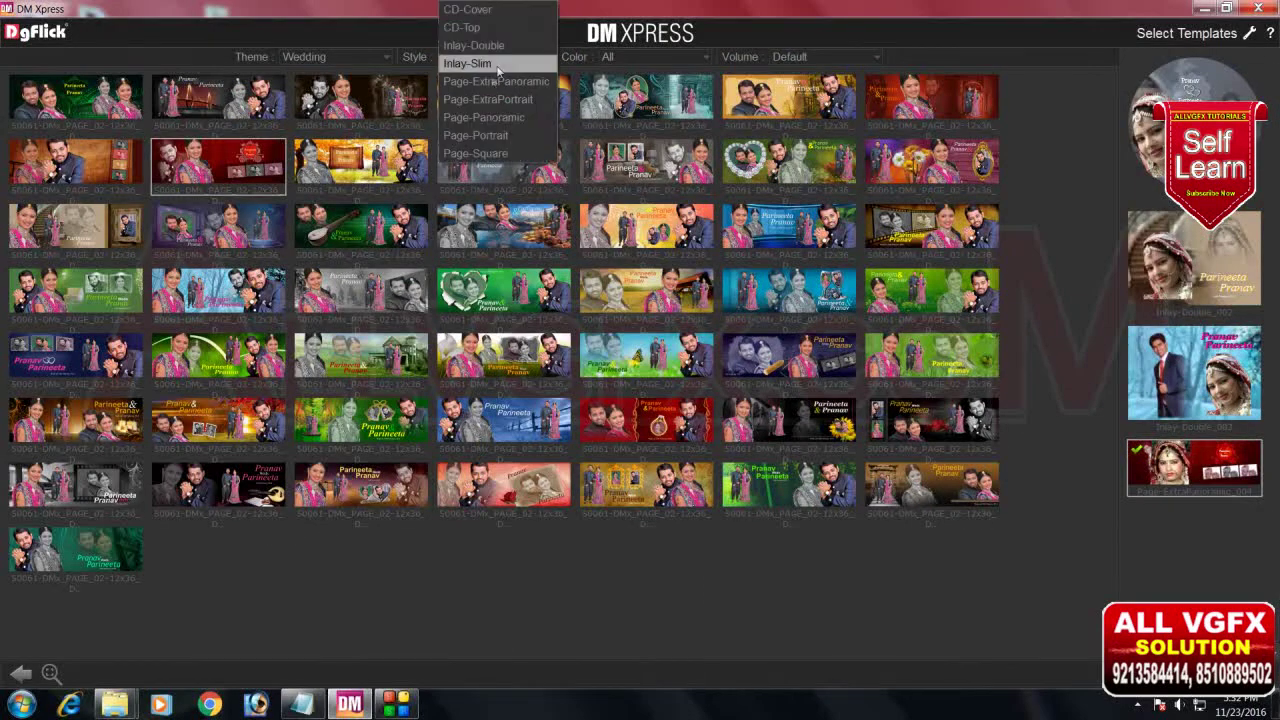
click(478, 137)
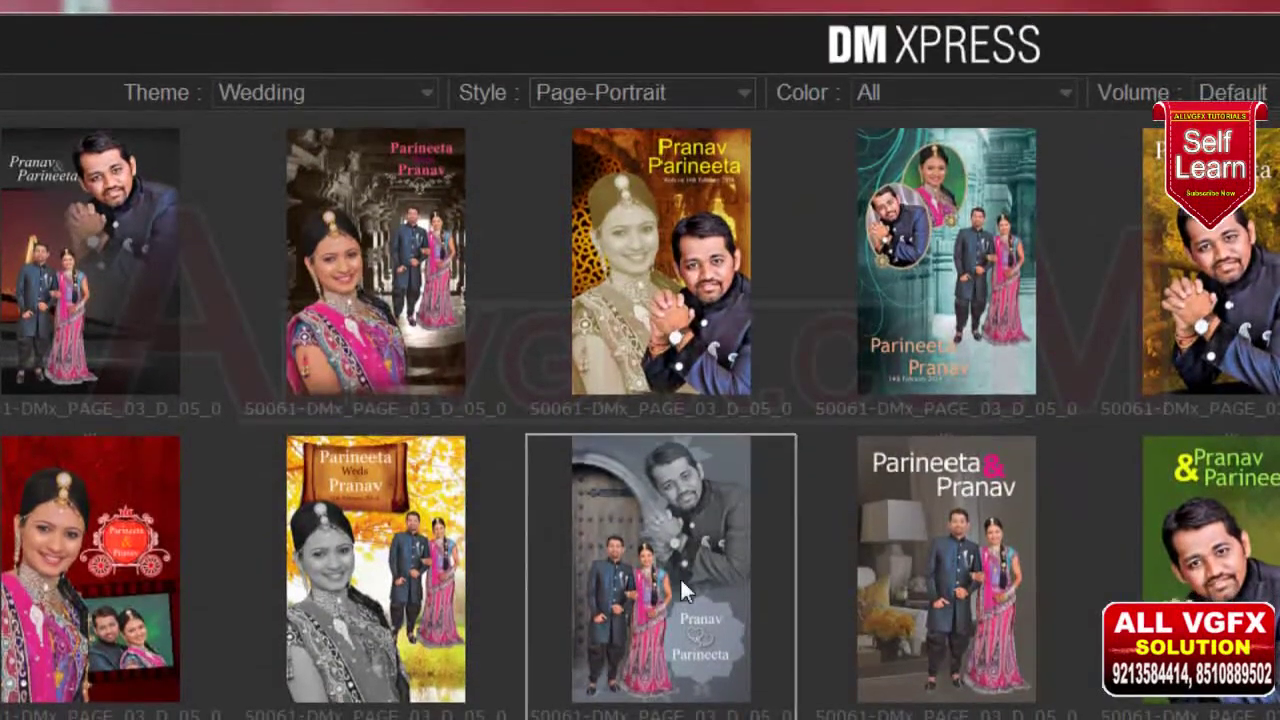
drag(681, 575, 1185, 592)
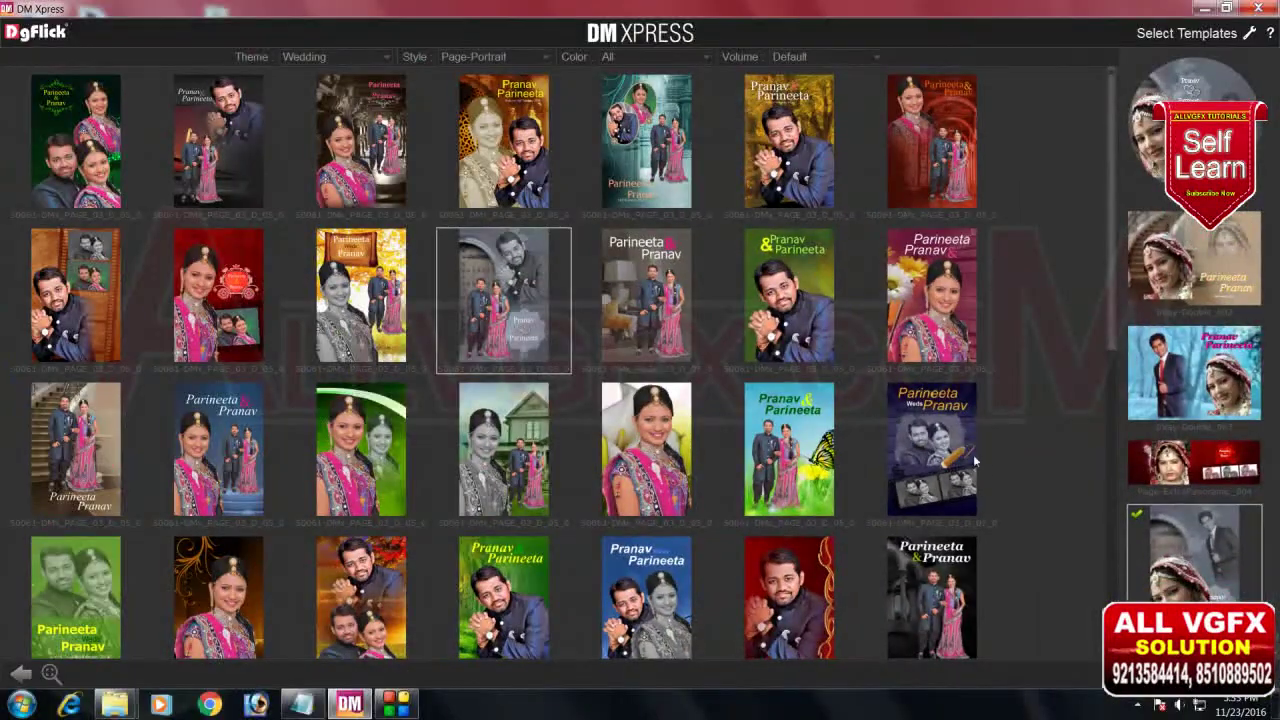
double_click(950, 453)
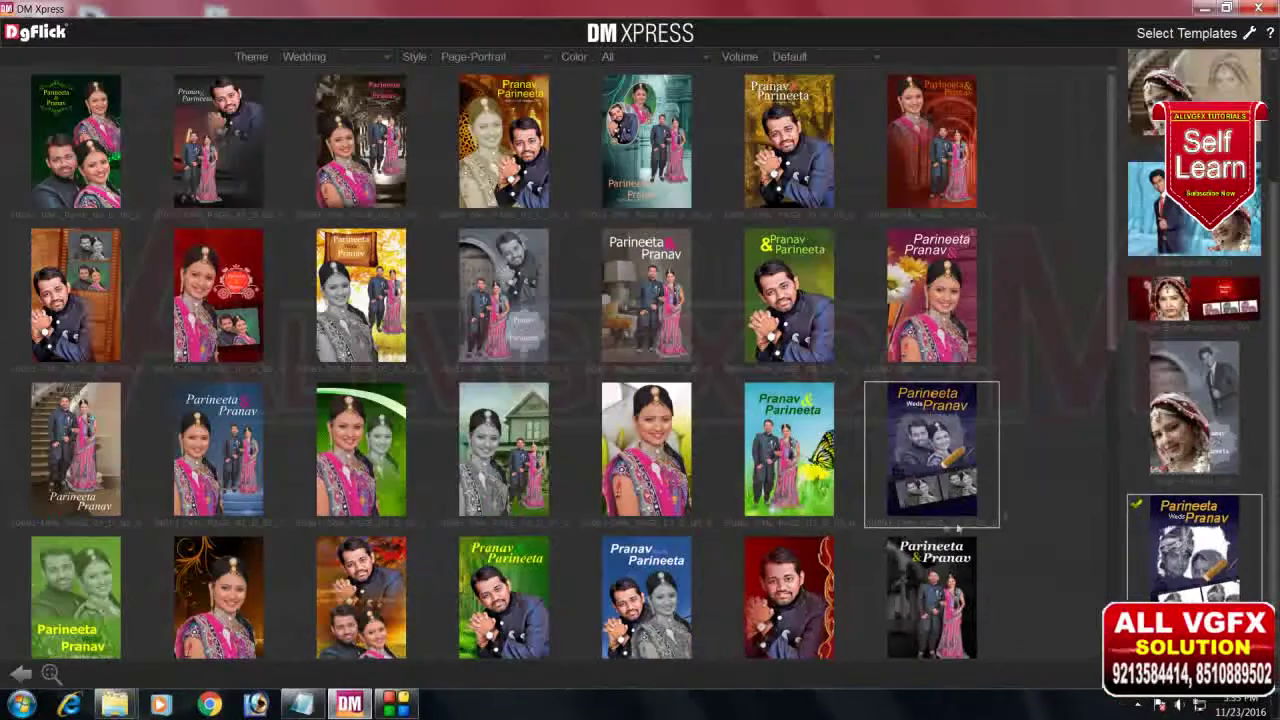
Scroll through the templates, then switch the gallery style to Page-Square
scroll(942, 525, down, 5)
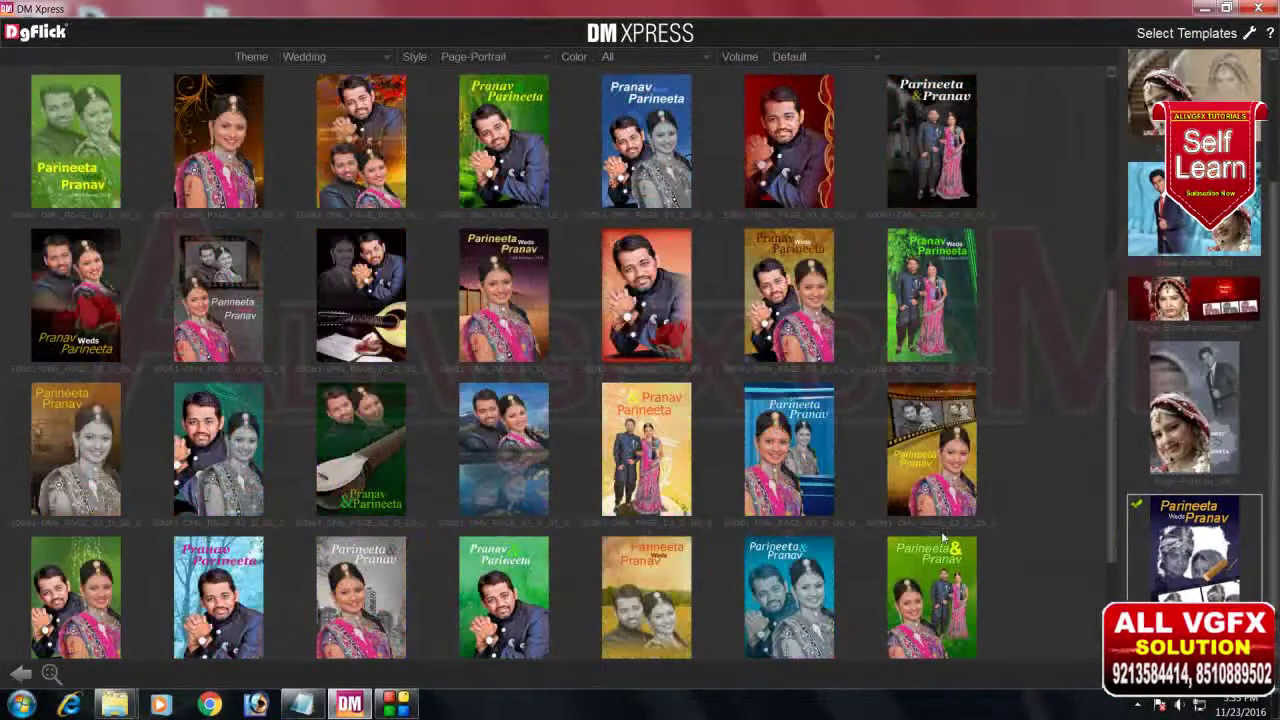
scroll(941, 538, down, 2)
scroll(941, 538, up, 5)
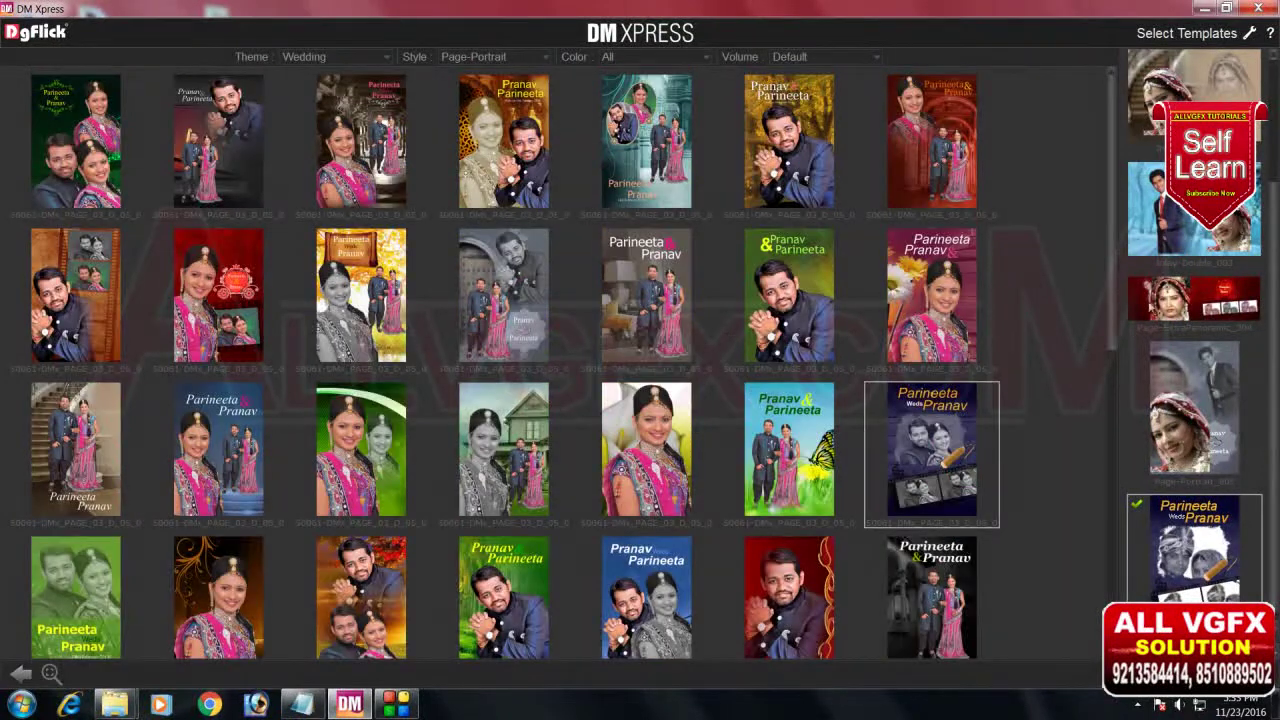
drag(1117, 294, 1068, 573)
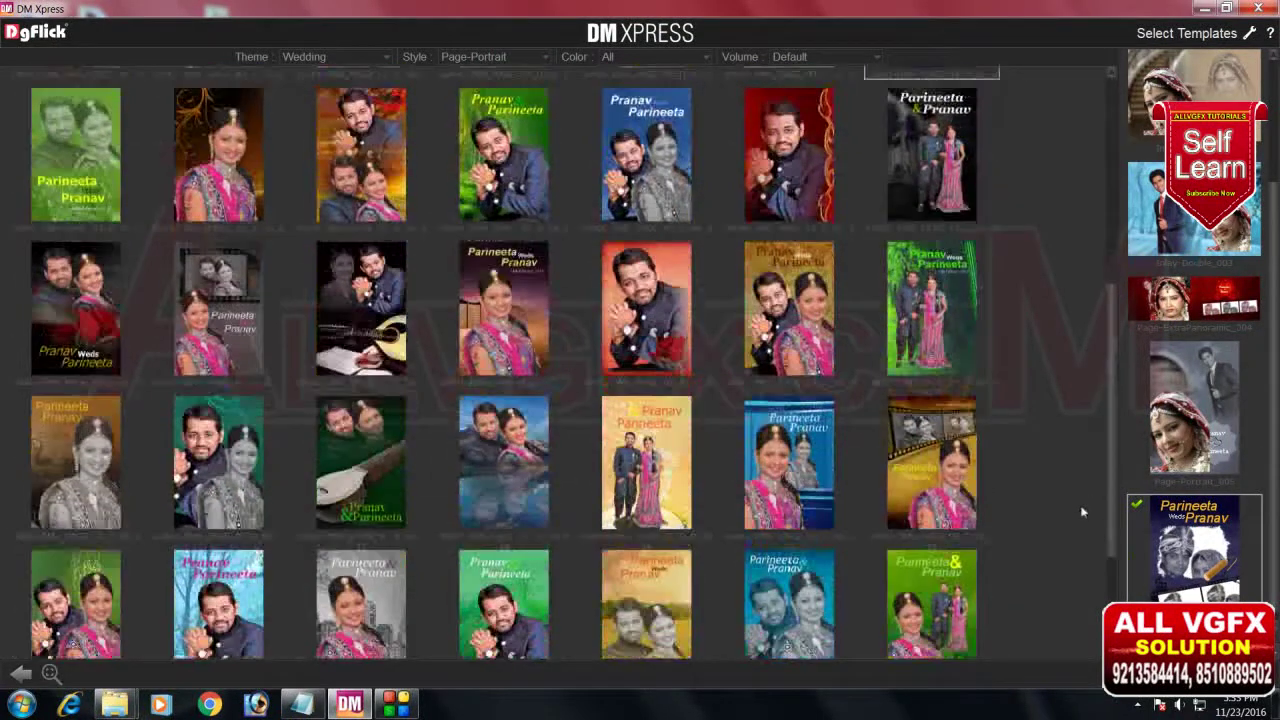
scroll(1070, 530, up, 3)
scroll(1078, 440, up, 2)
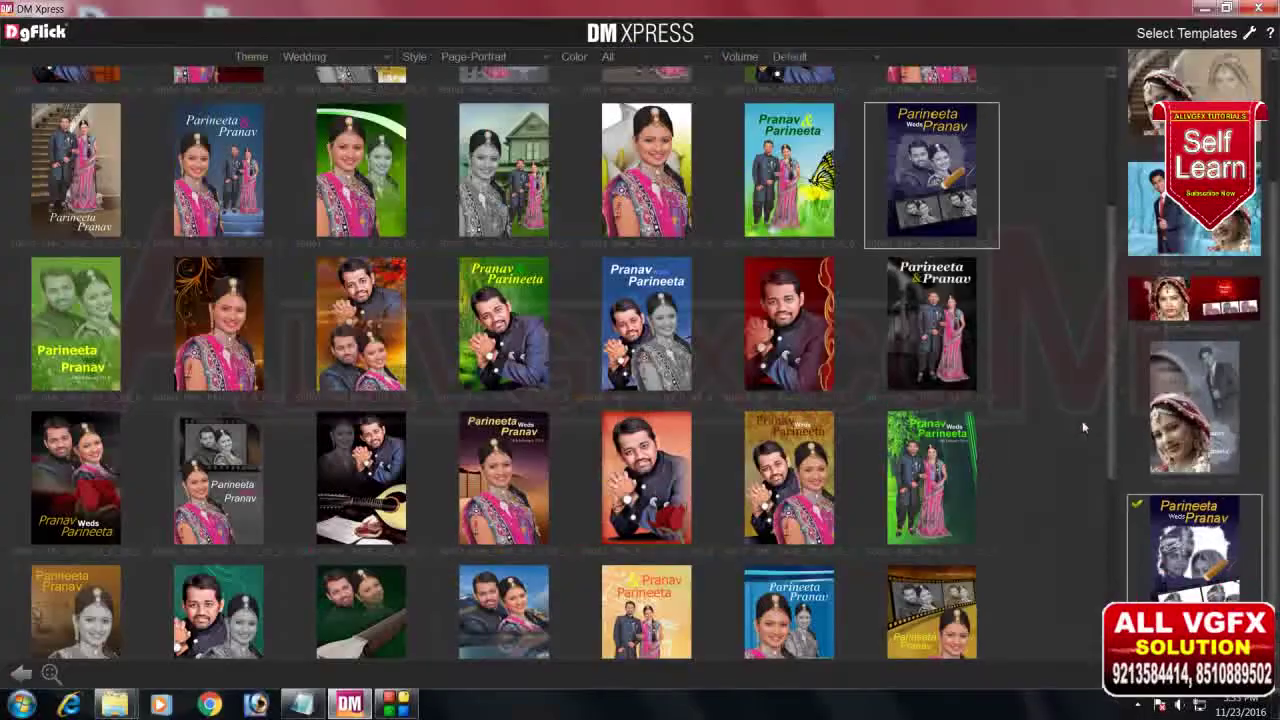
scroll(1082, 420, up, 3)
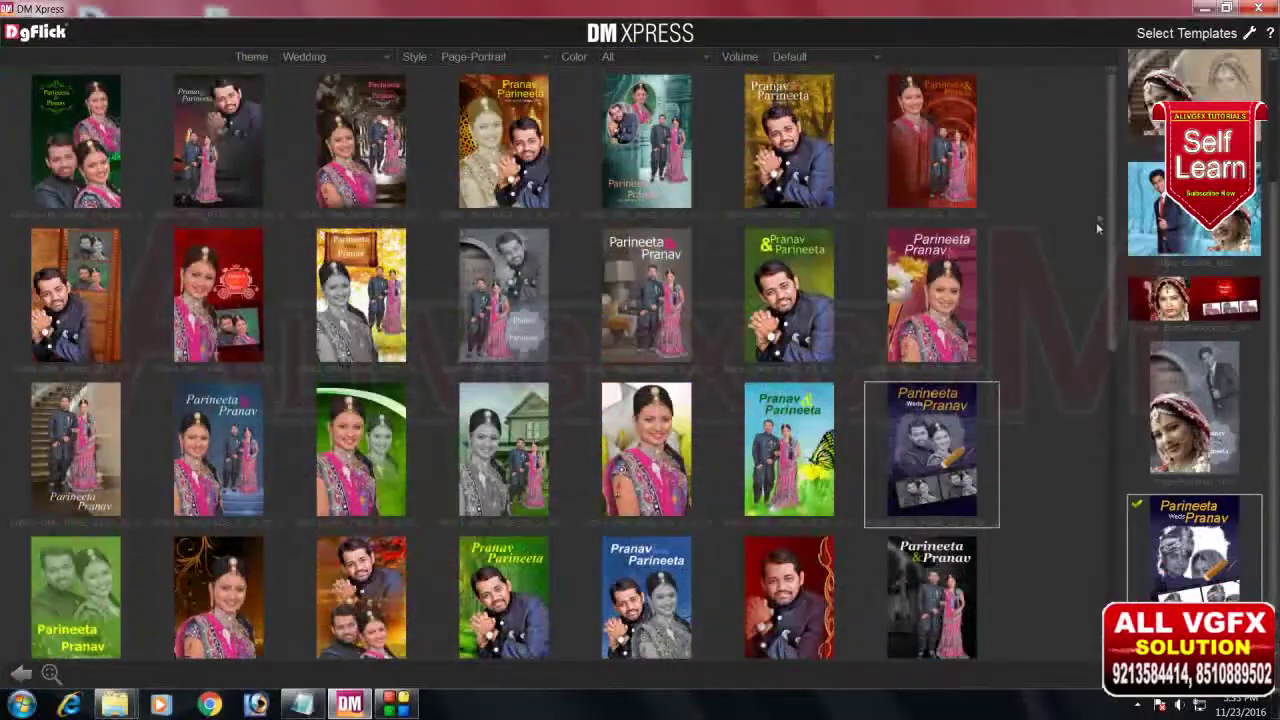
scroll(1098, 380, down, 3)
scroll(1092, 520, down, 3)
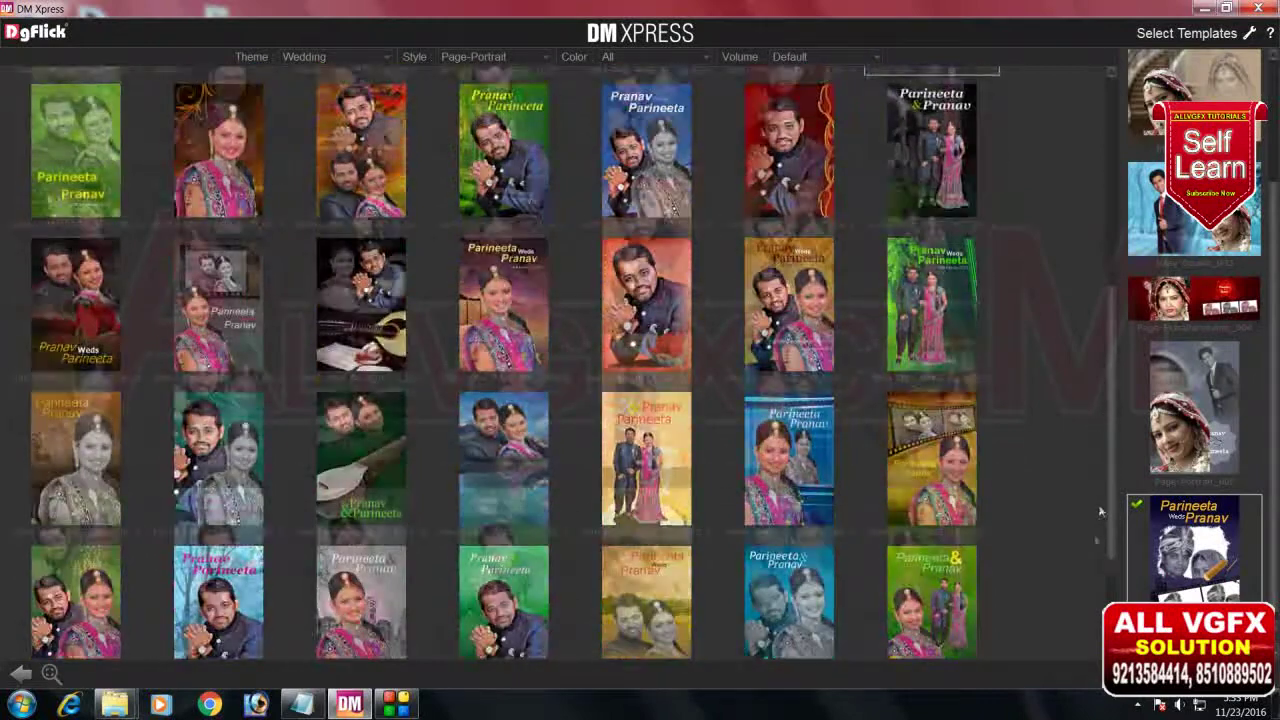
scroll(1087, 595, up, 5)
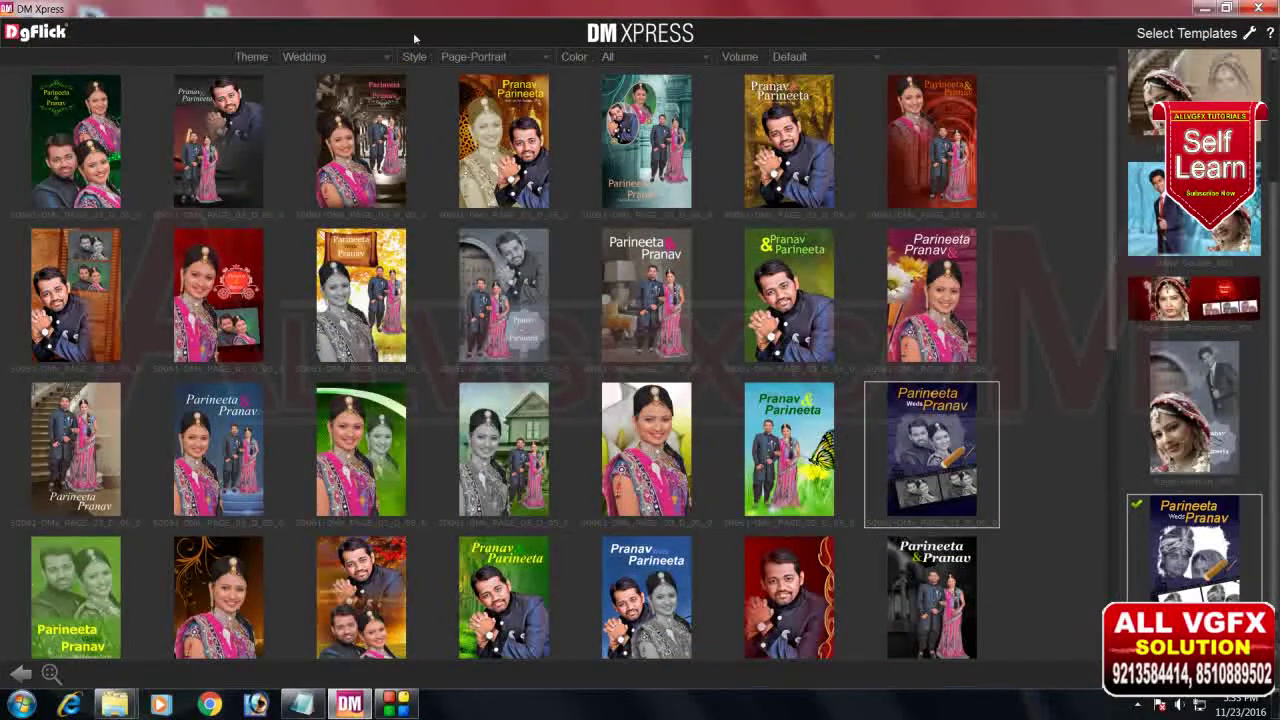
click(487, 56)
click(476, 153)
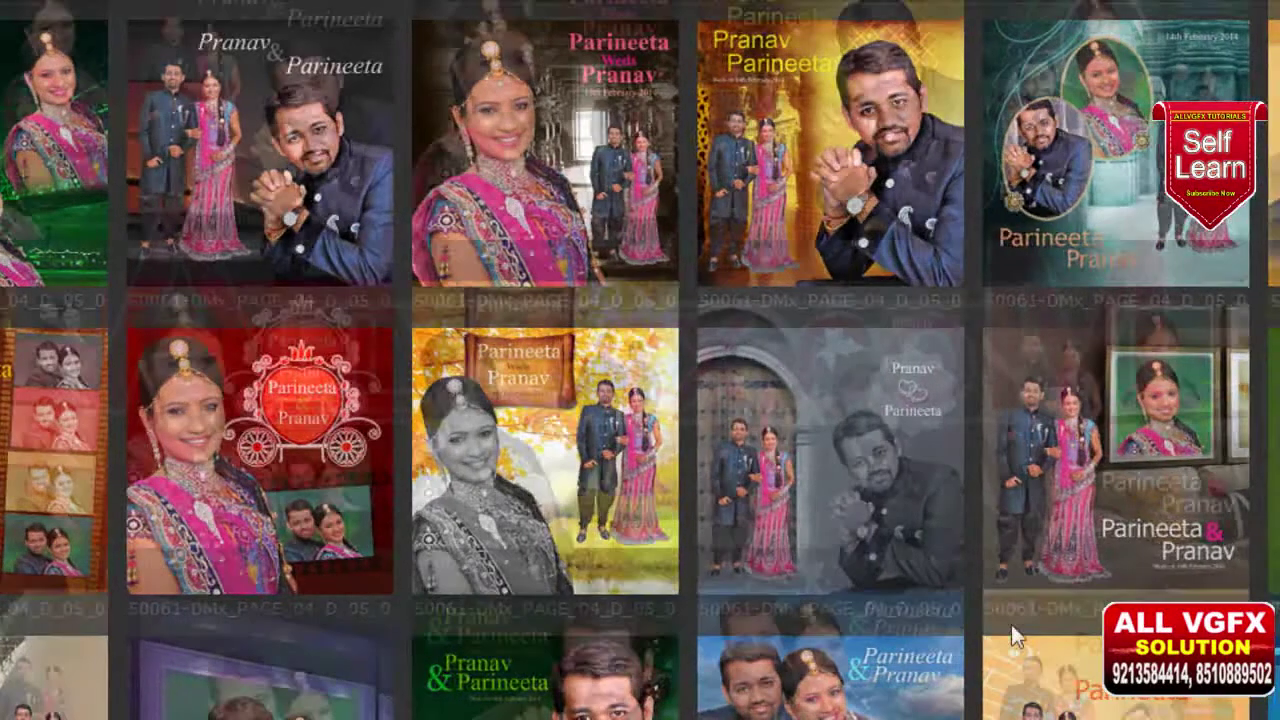
scroll(1011, 624, down, 2)
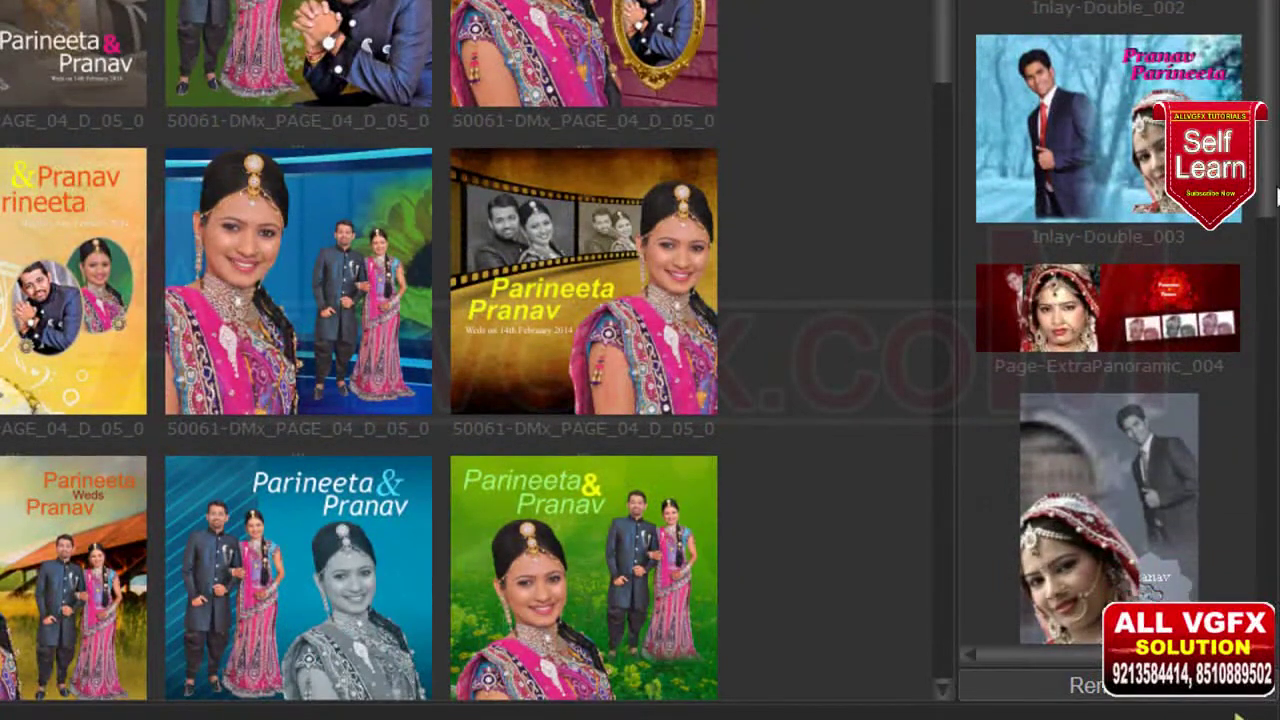
drag(1268, 196, 1268, 600)
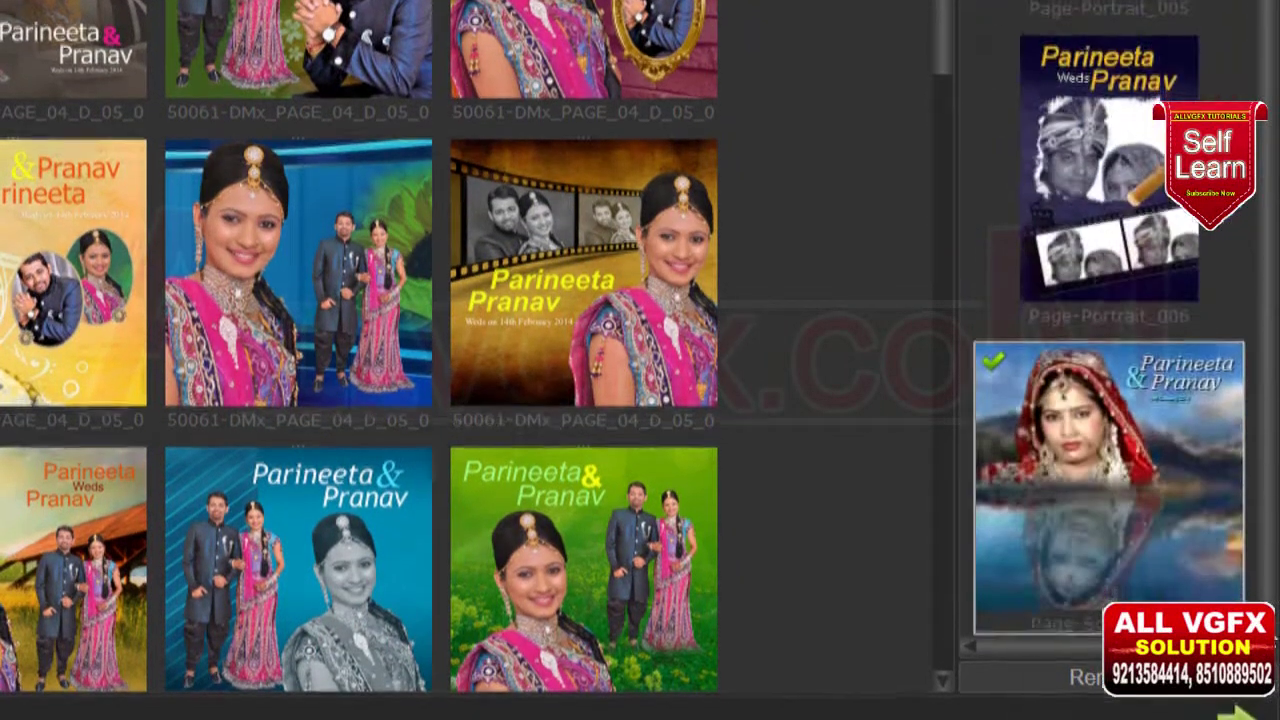
click(1085, 677)
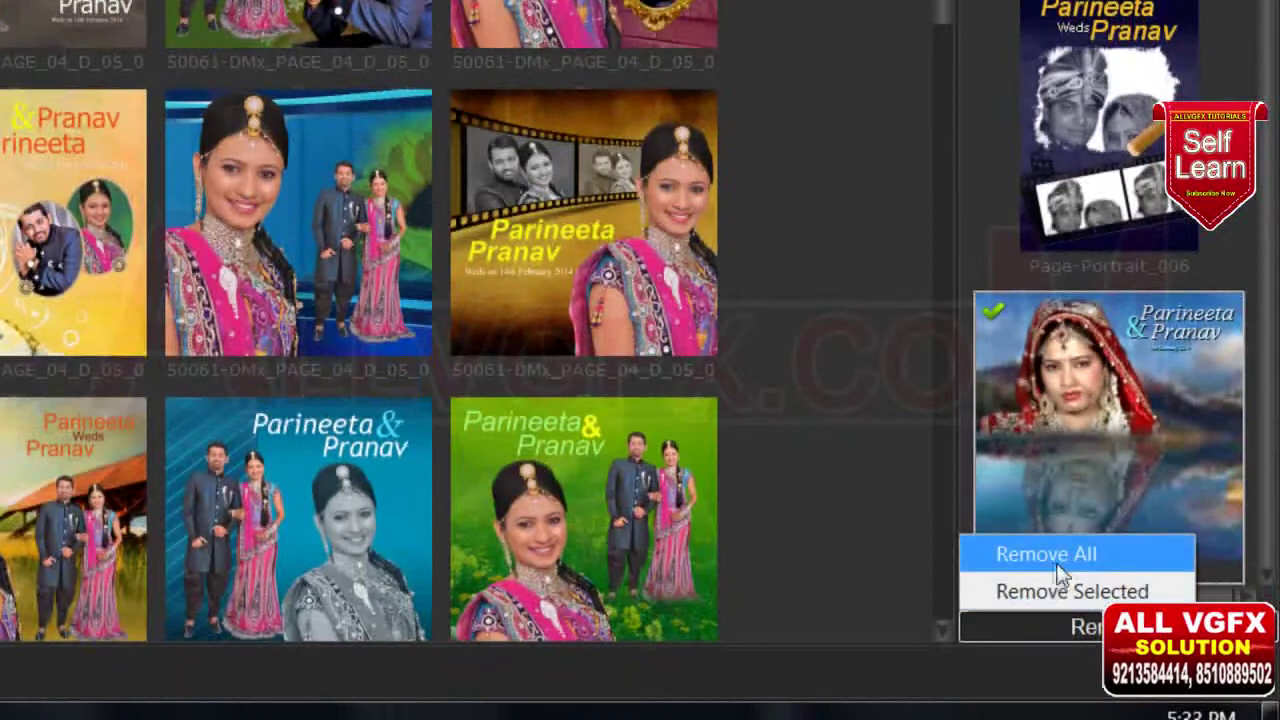
click(1051, 590)
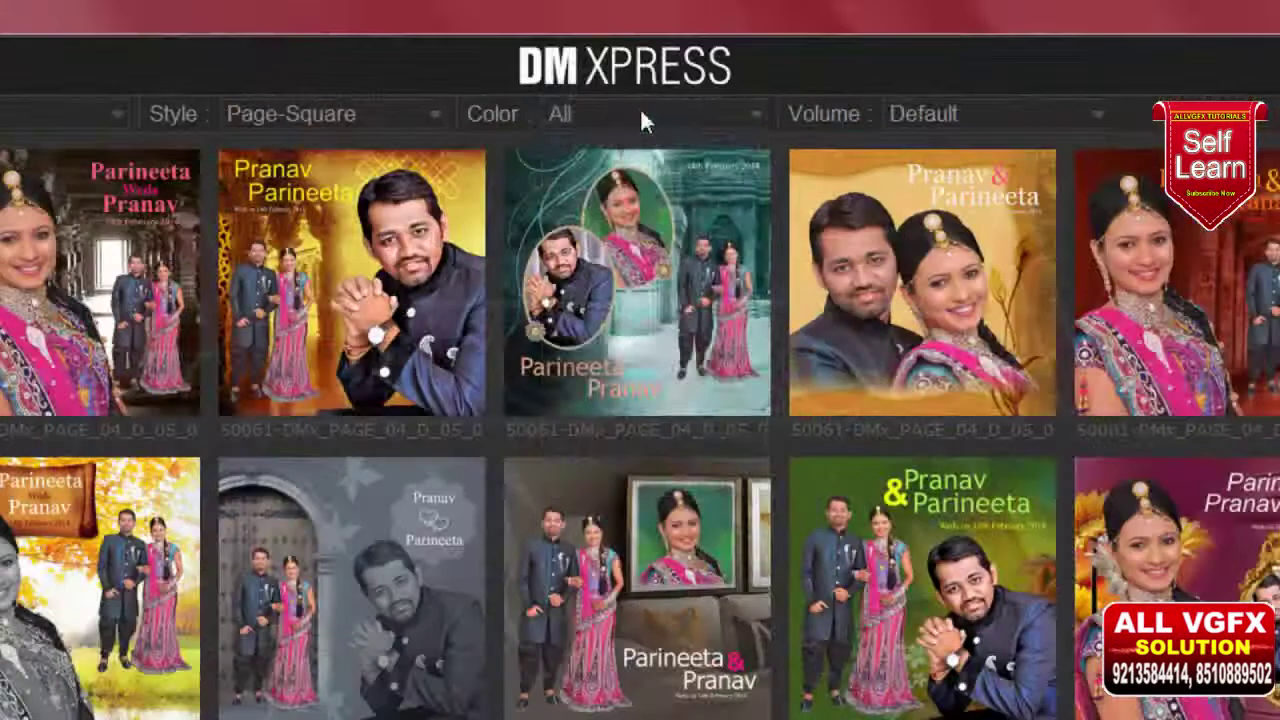
Filter square templates by Black, Blue, then Grey, and add the grey framed-photo design
click(648, 57)
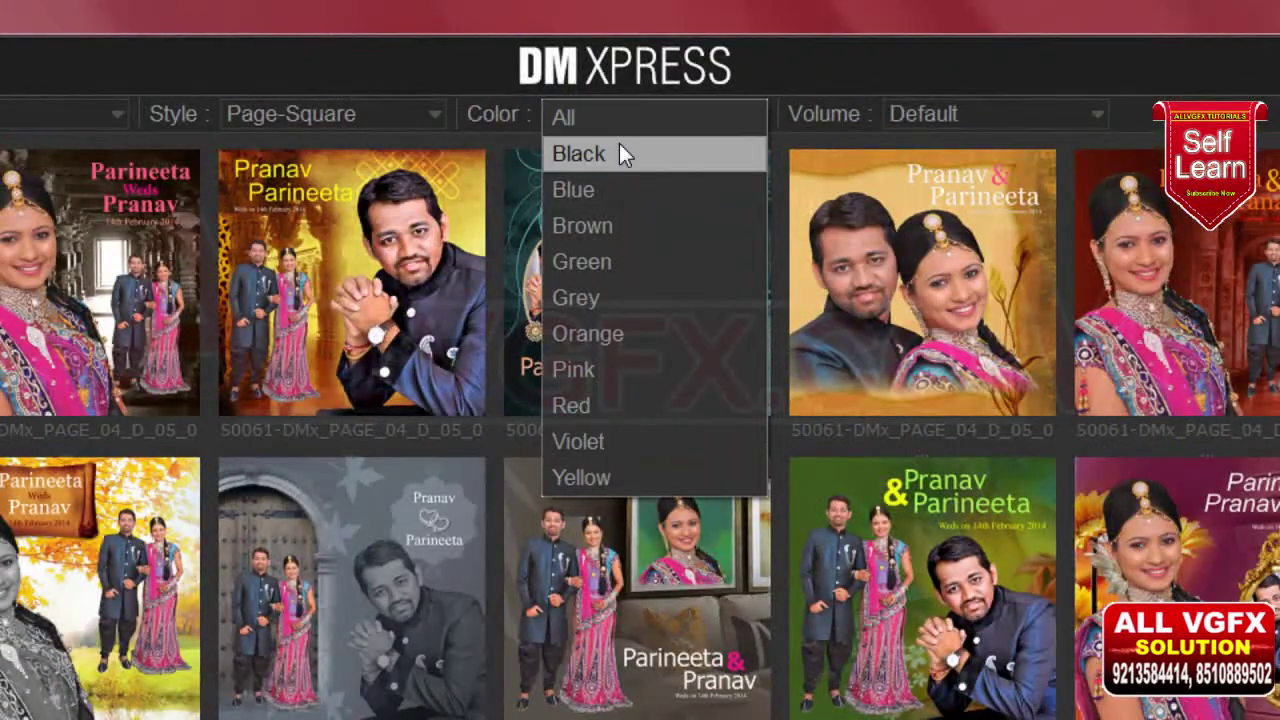
click(620, 153)
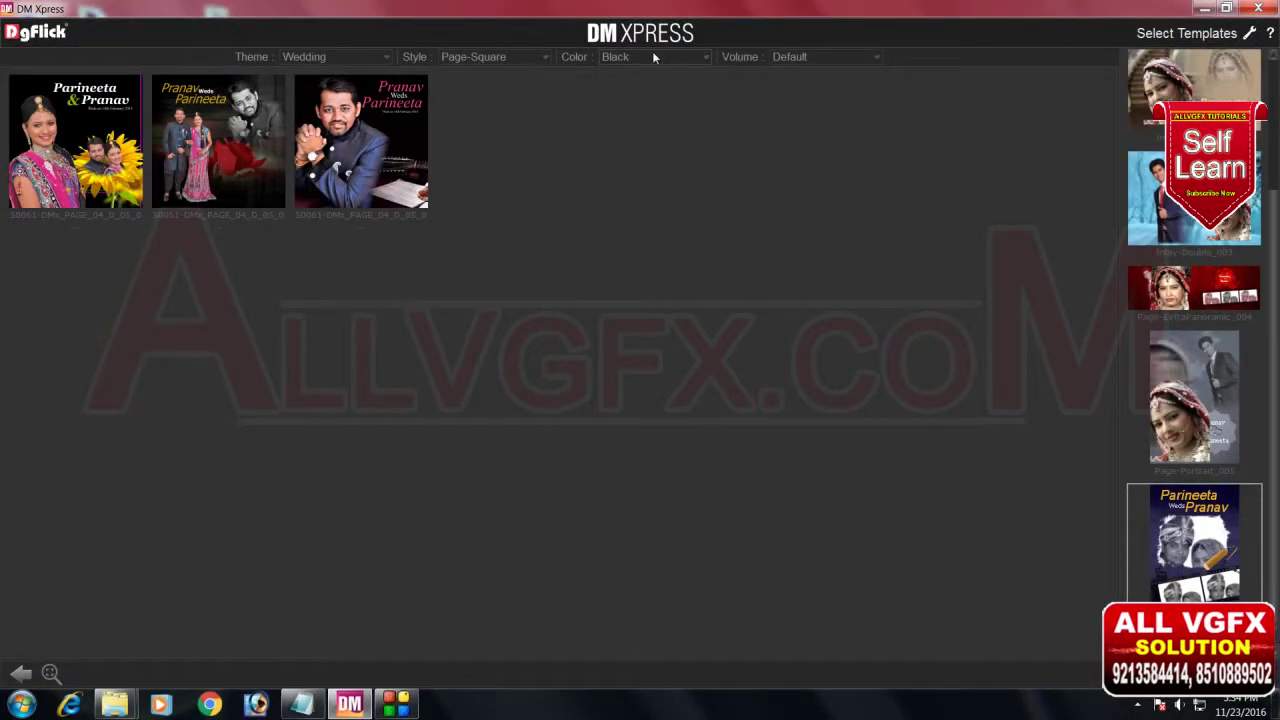
click(655, 56)
click(637, 78)
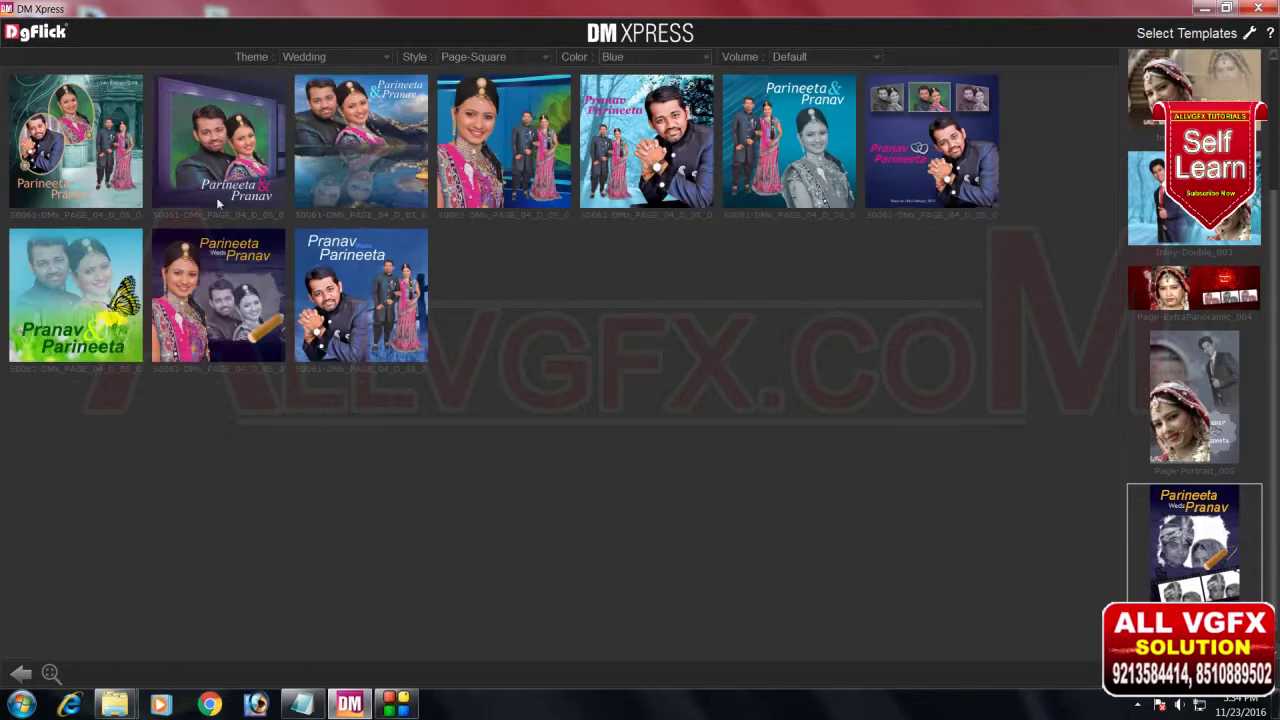
click(648, 57)
click(640, 118)
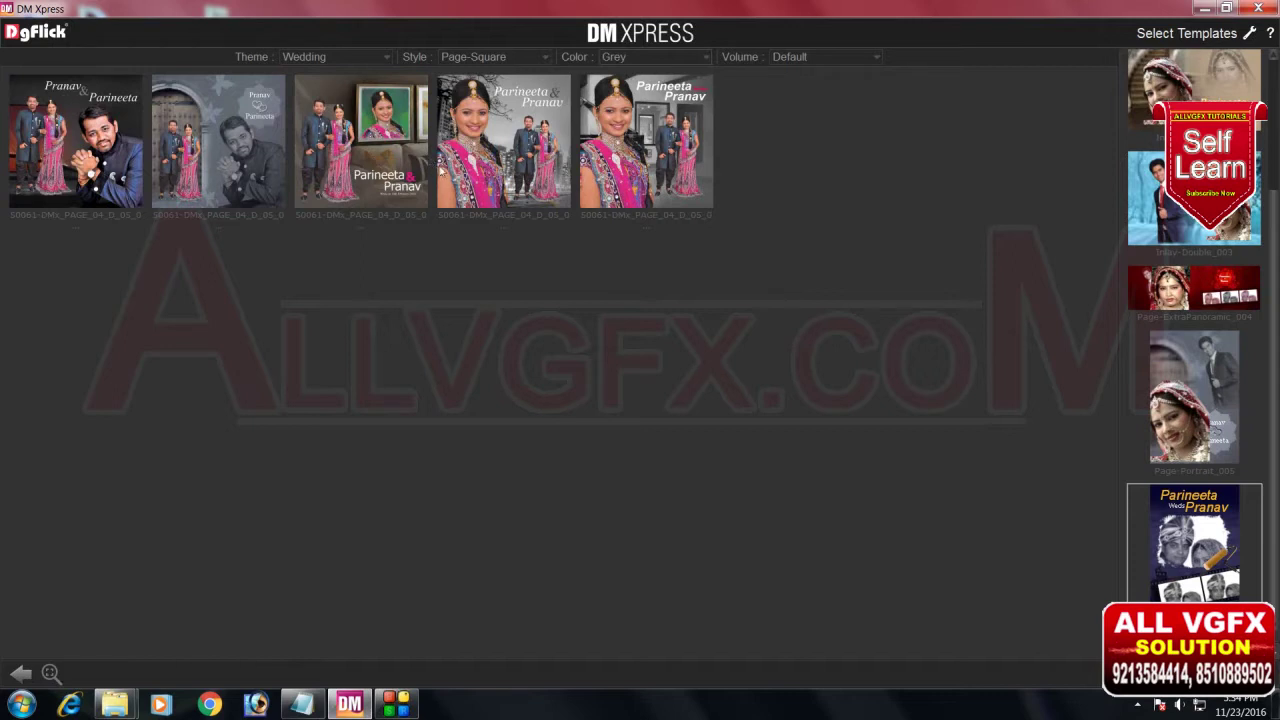
click(378, 163)
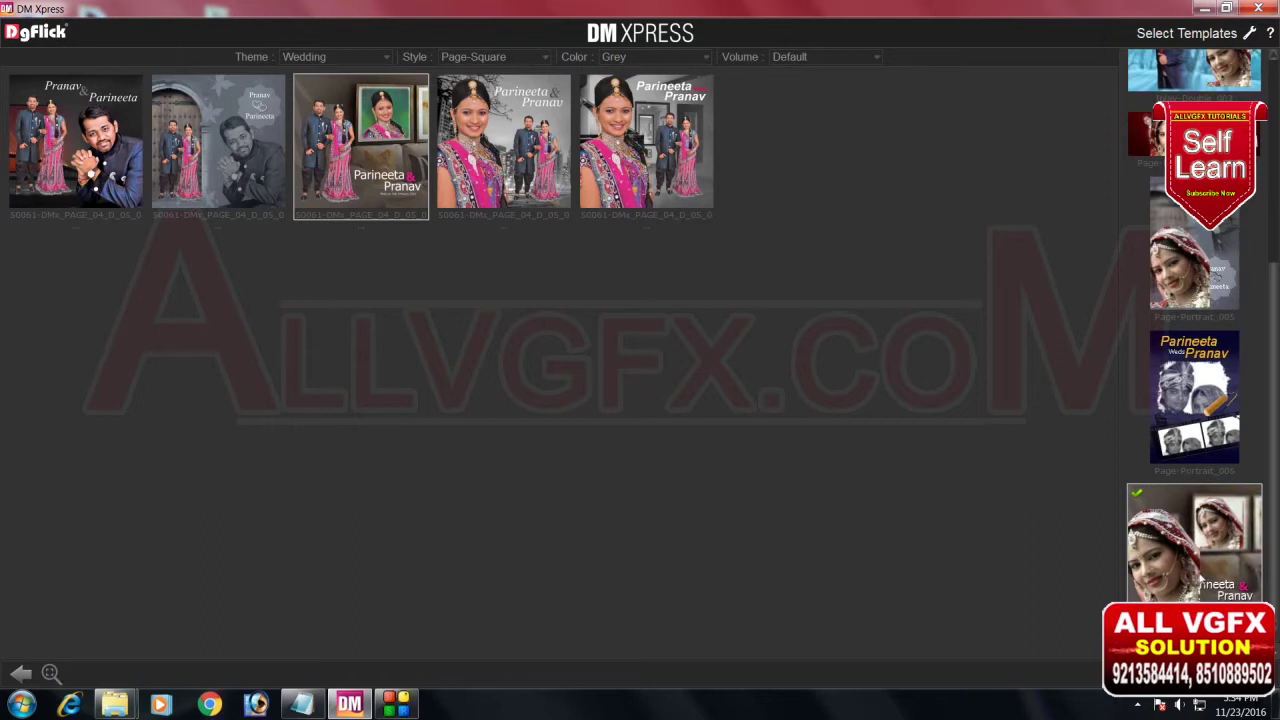
Filter to red square templates and add the red carriage design
click(632, 64)
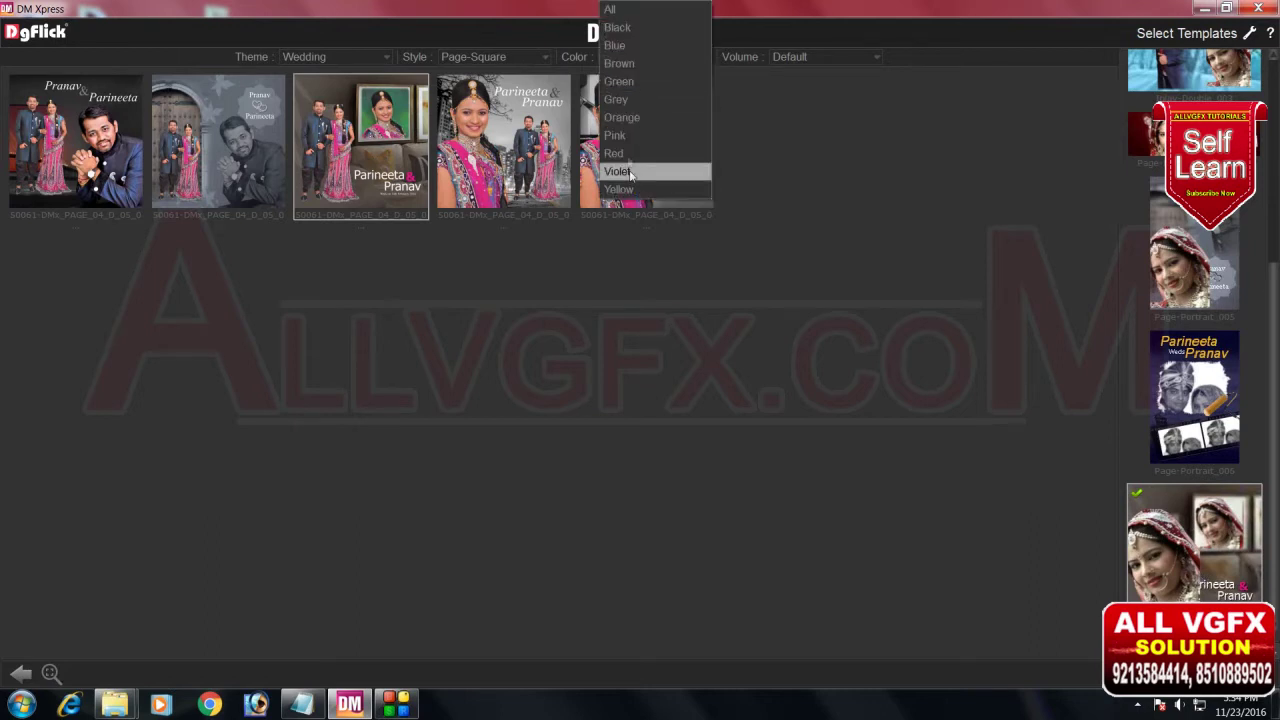
click(613, 153)
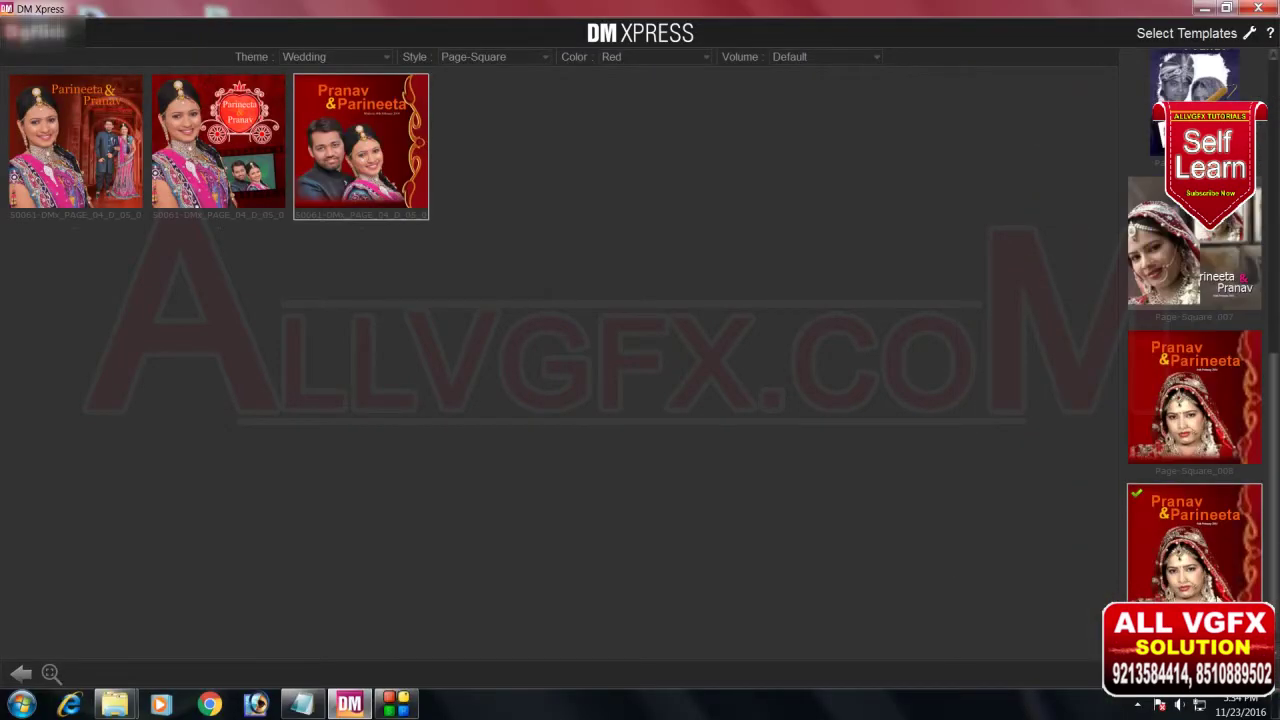
click(267, 201)
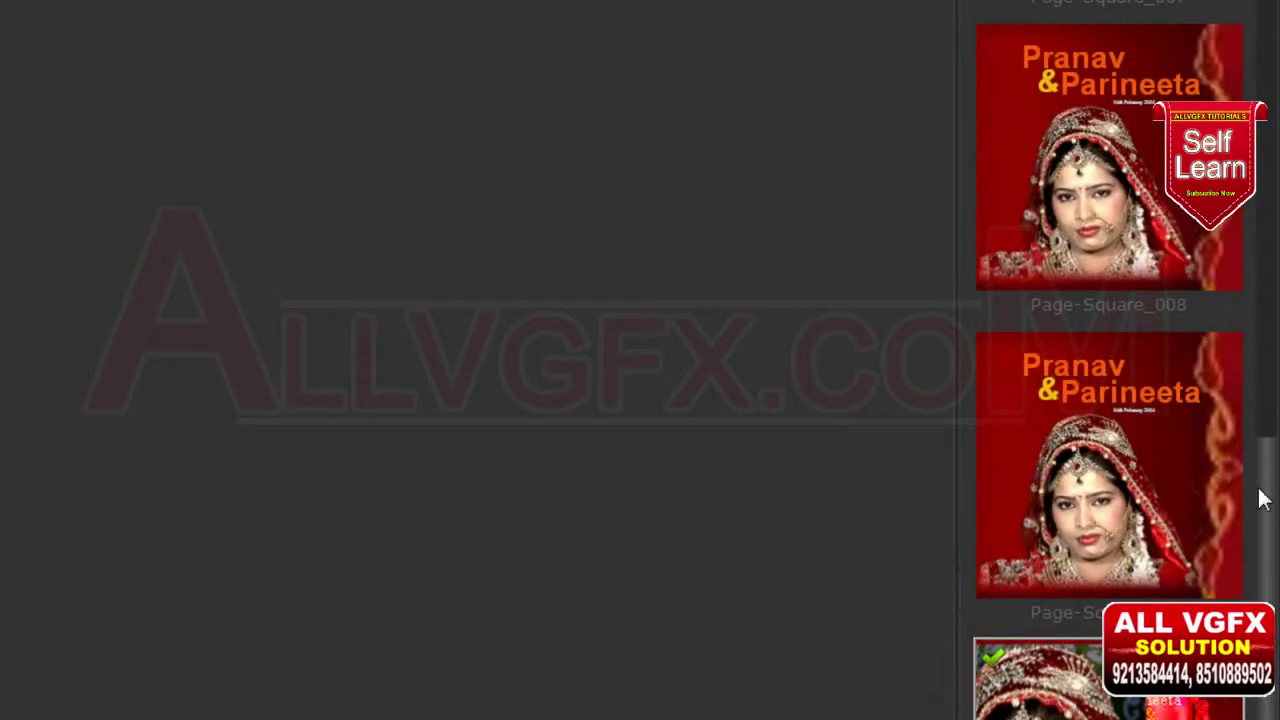
drag(1268, 478, 1272, 418)
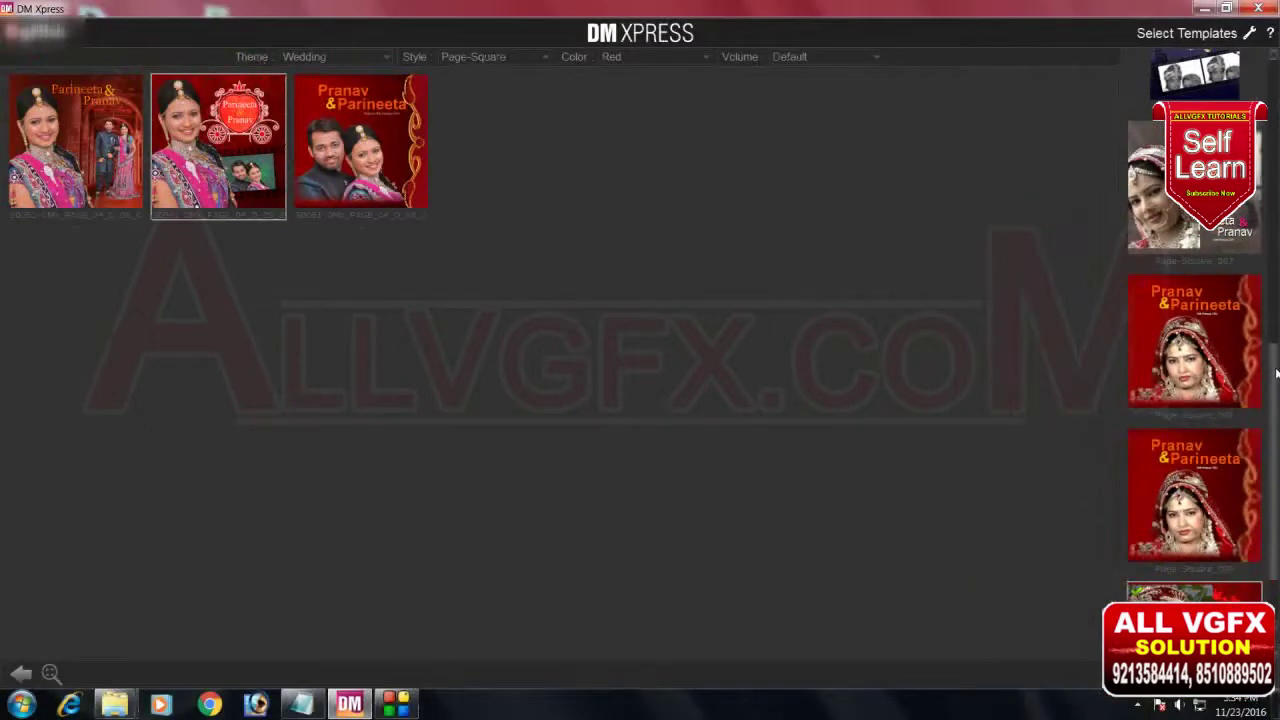
drag(1272, 370, 1272, 237)
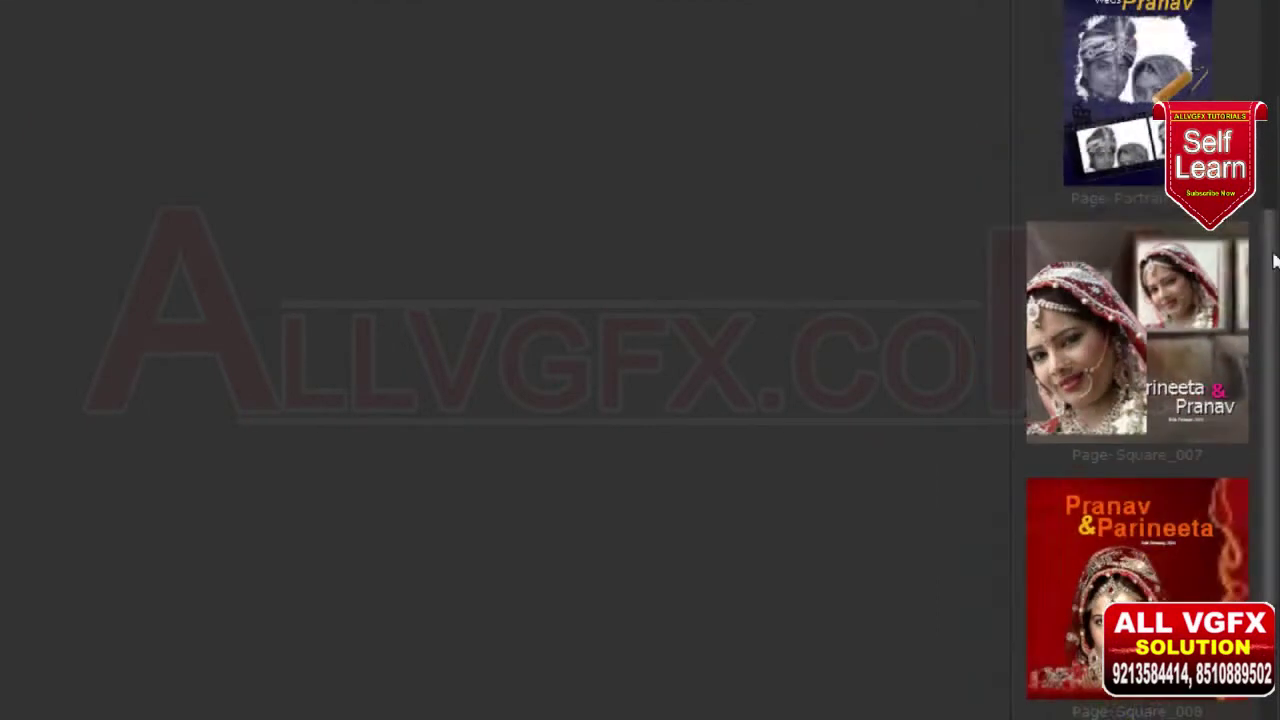
drag(1272, 237, 1264, 128)
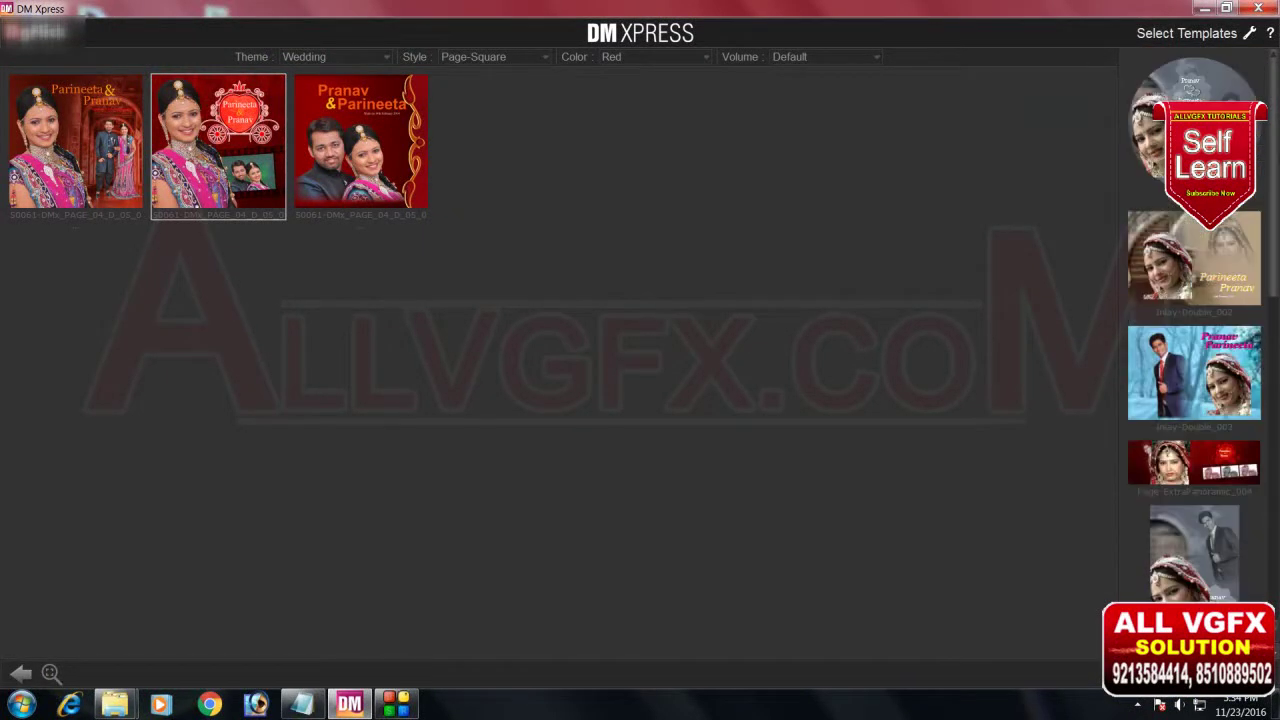
drag(1271, 308, 1271, 438)
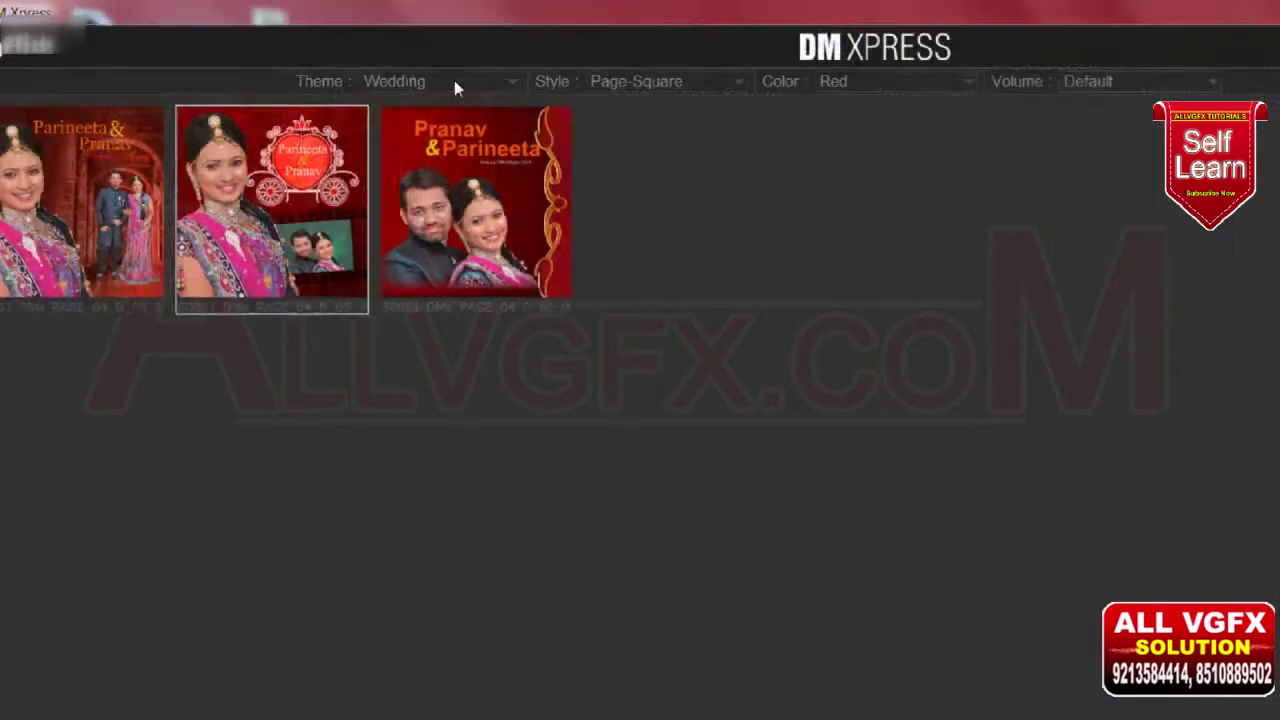
Cycle the Theme filter through All, Anniversary and Birthday, ending back on Wedding
click(348, 57)
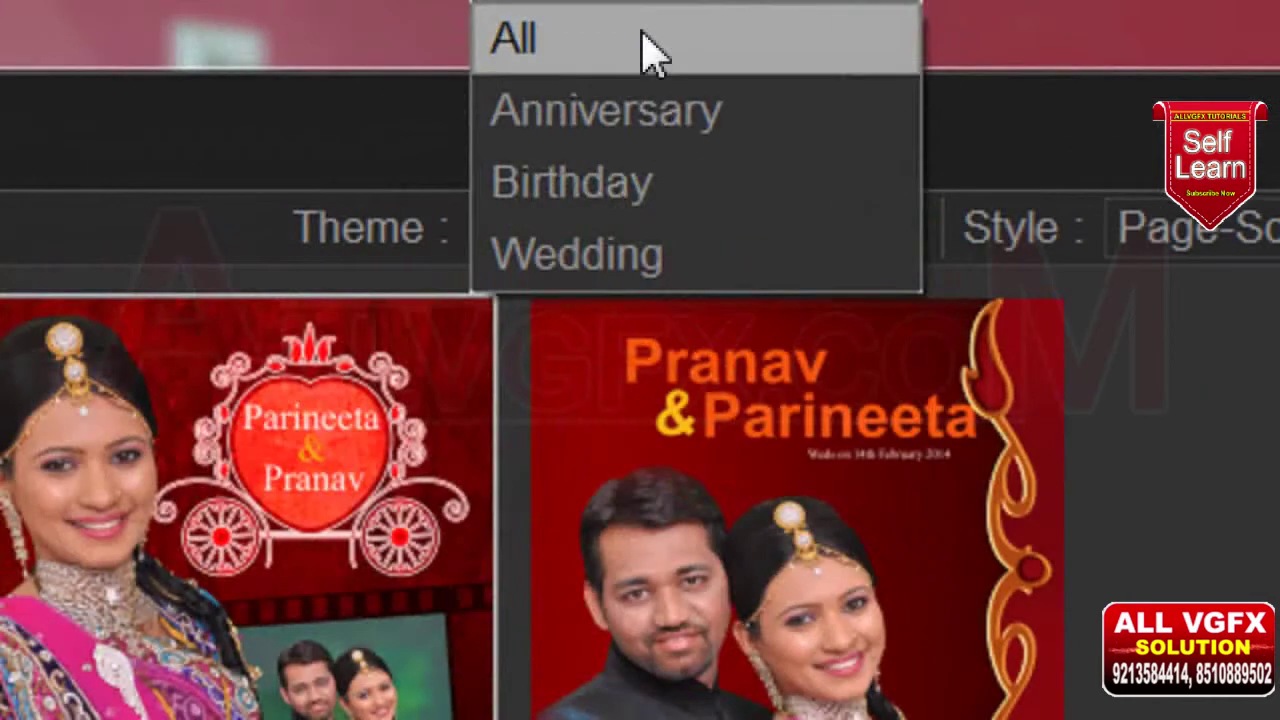
click(552, 20)
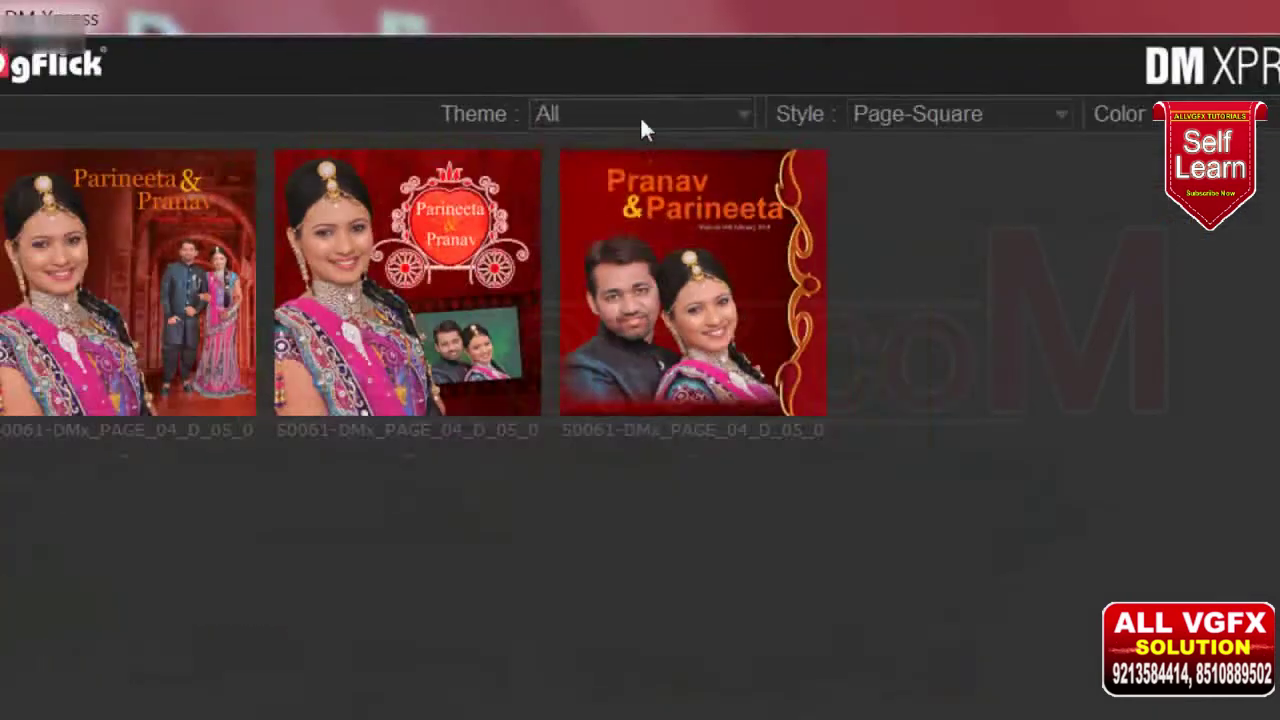
click(640, 115)
click(607, 150)
click(607, 118)
click(594, 153)
click(621, 113)
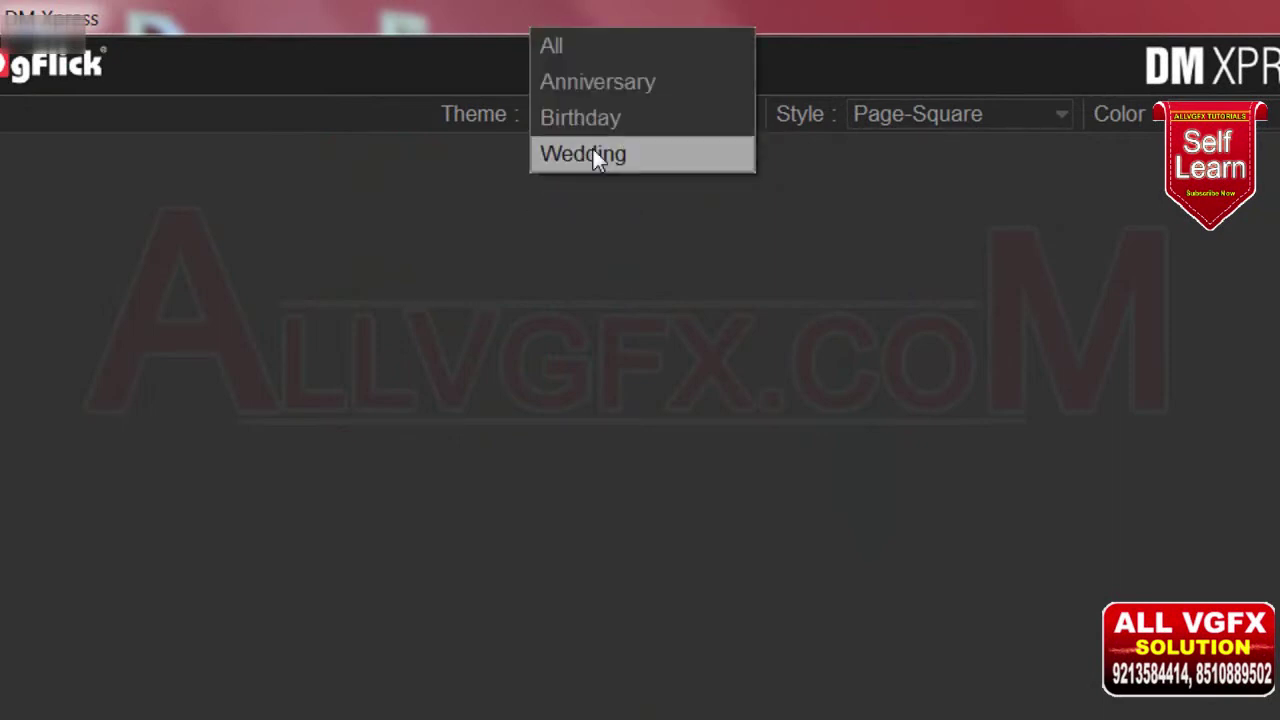
click(594, 150)
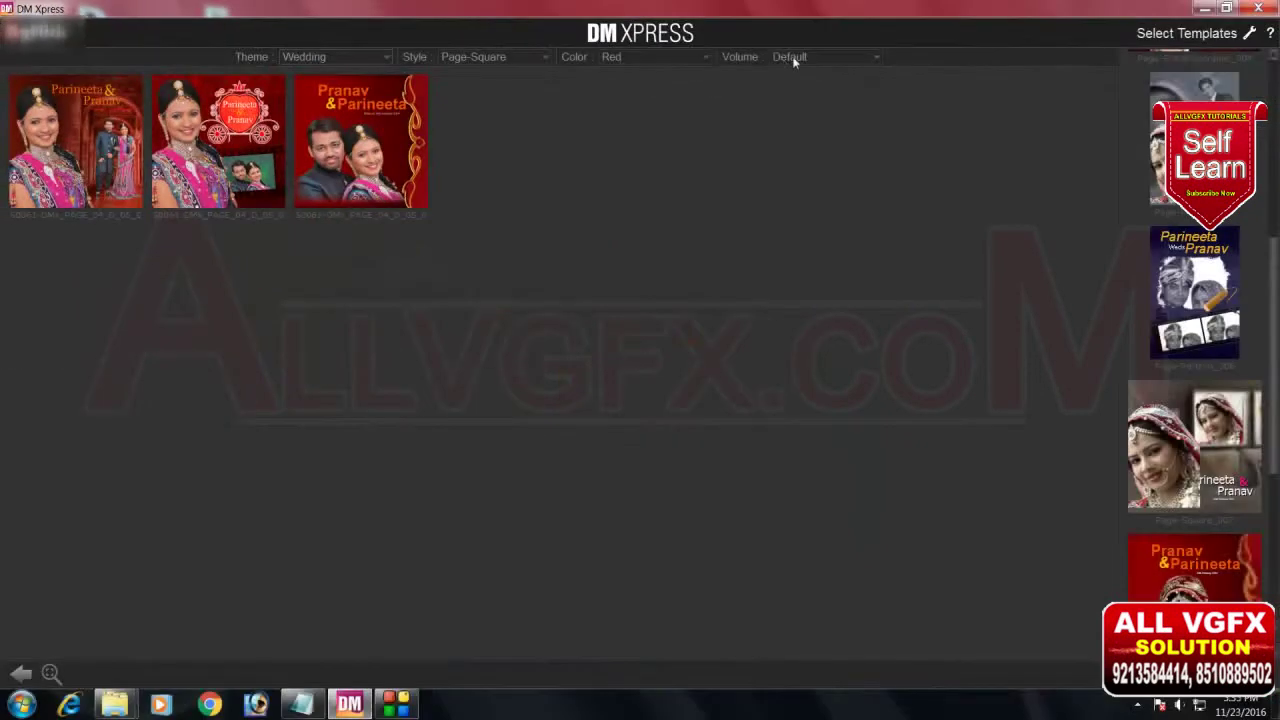
Set both Color and Theme filters to All, then scroll the square template list
click(652, 56)
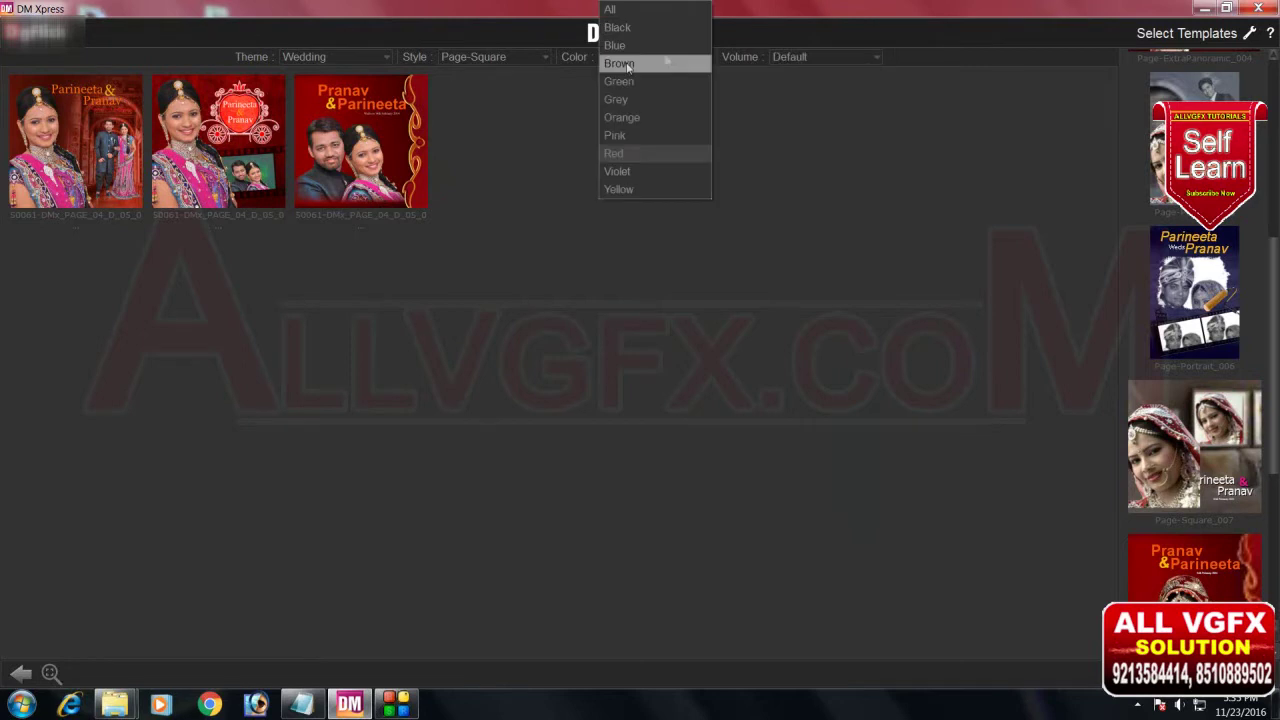
click(612, 9)
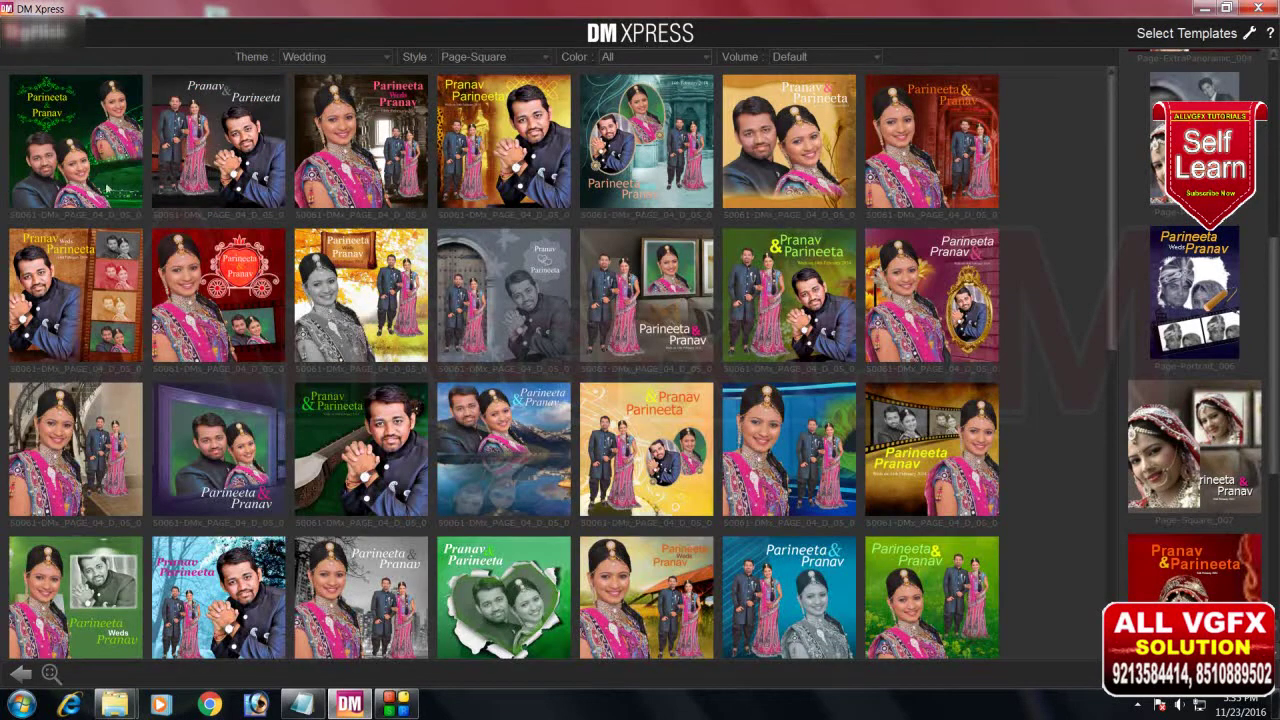
click(355, 57)
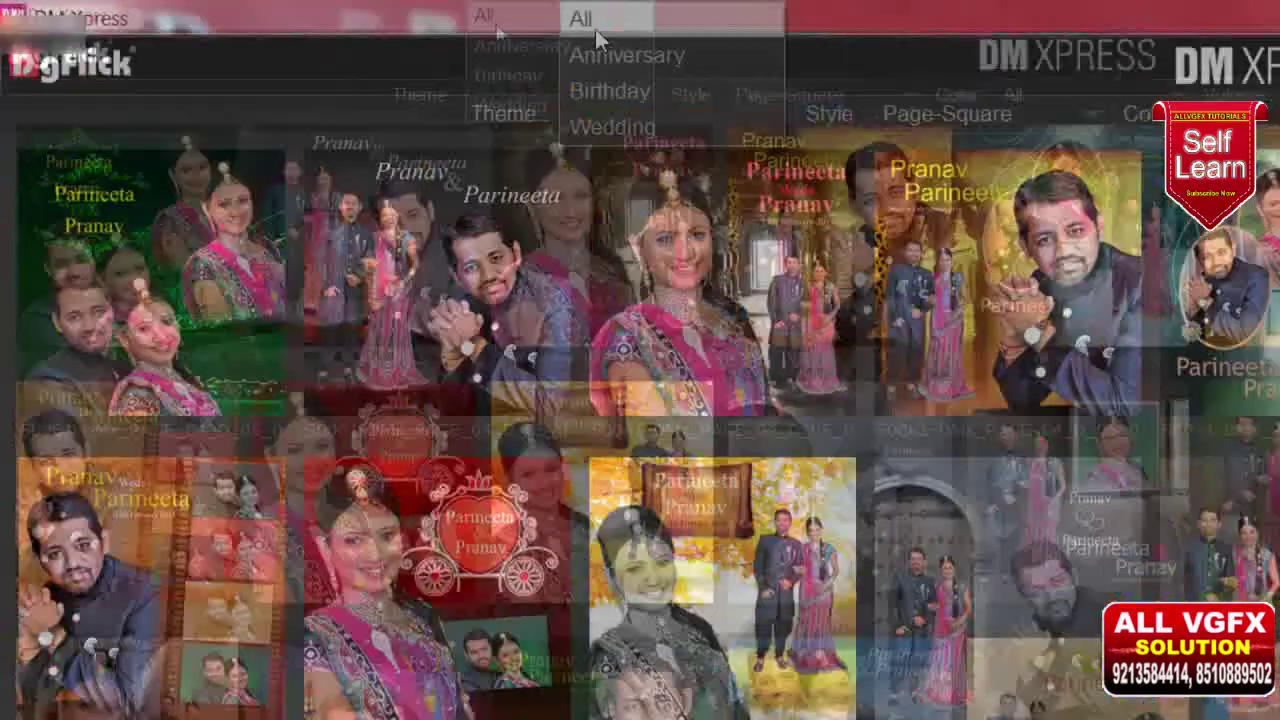
click(298, 12)
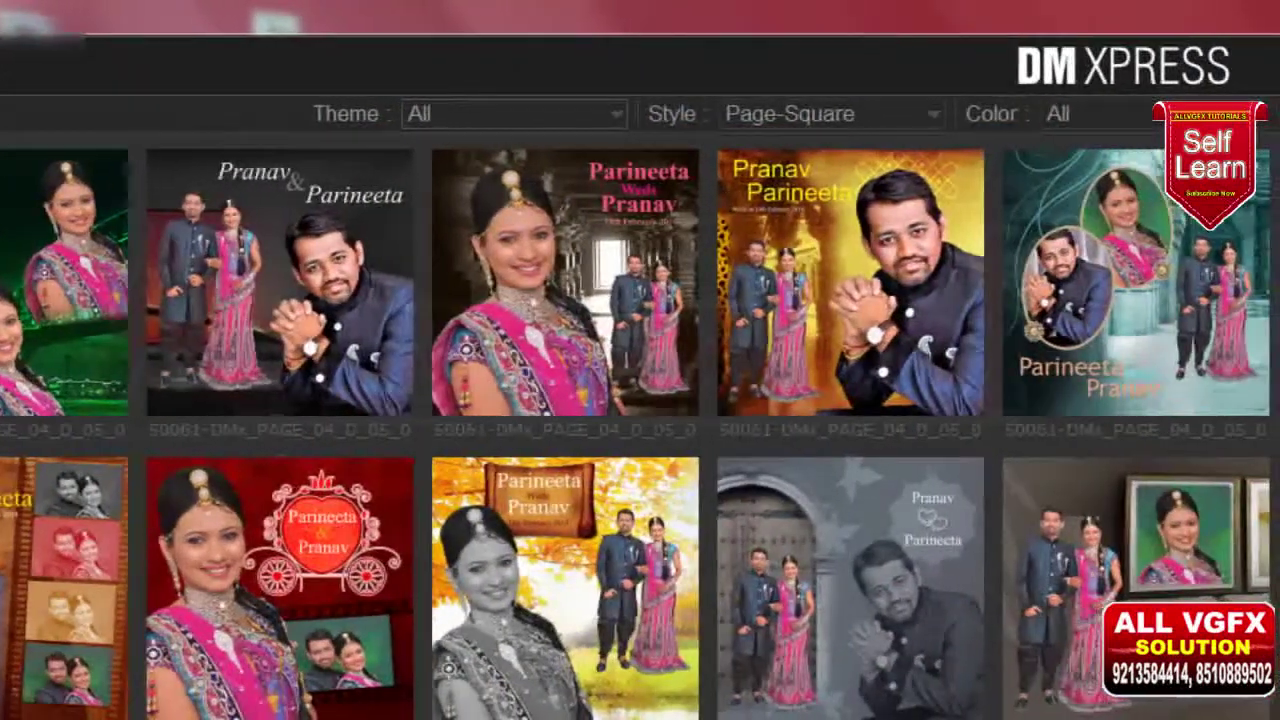
click(1200, 118)
click(1048, 117)
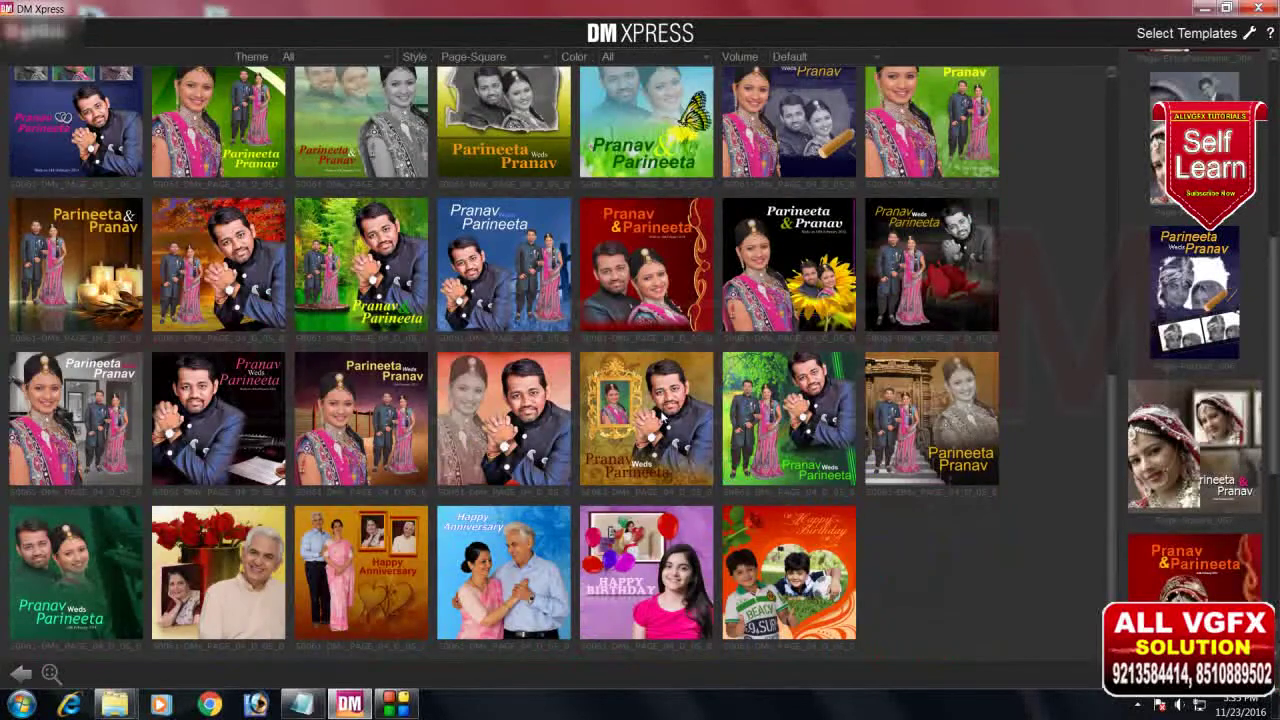
scroll(728, 377, up, 5)
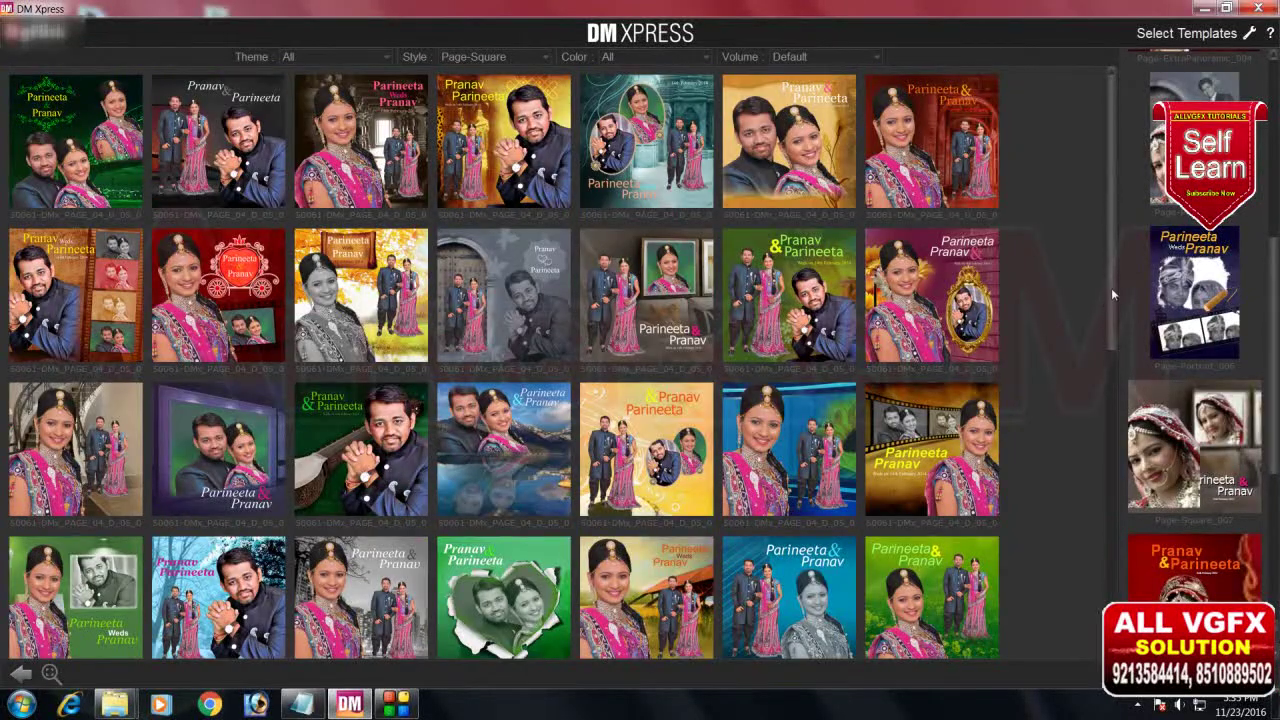
scroll(1071, 522, down, 5)
scroll(1072, 315, up, 5)
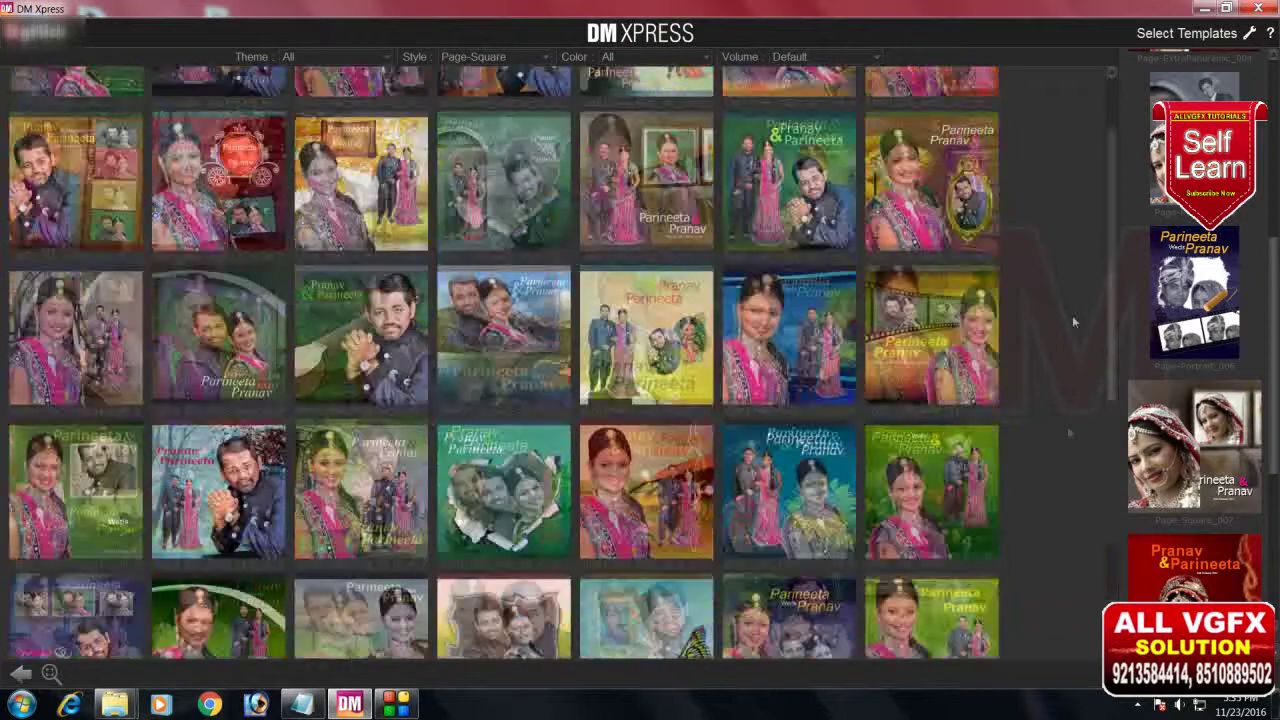
scroll(1072, 315, down, 5)
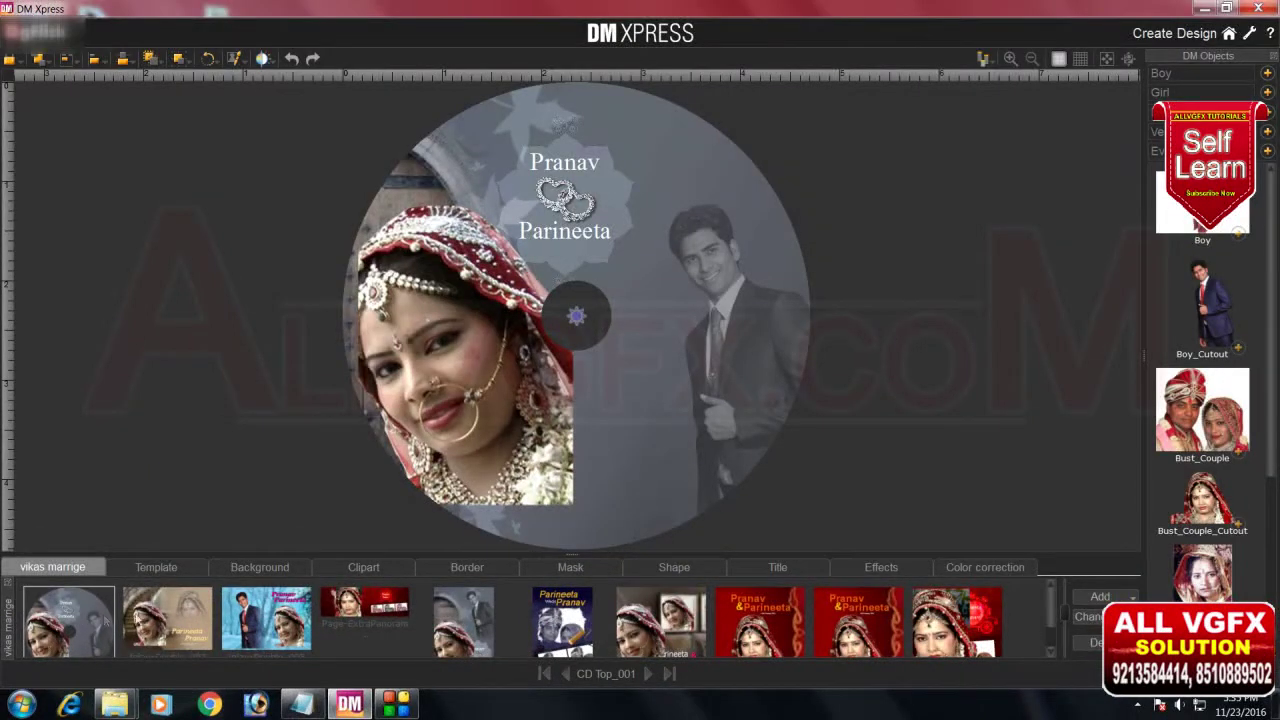
Open the Inlay-Double_002, Inlay-Double_003 and Page-ExtraPanoramic_004 designs on the canvas in turn
double_click(160, 614)
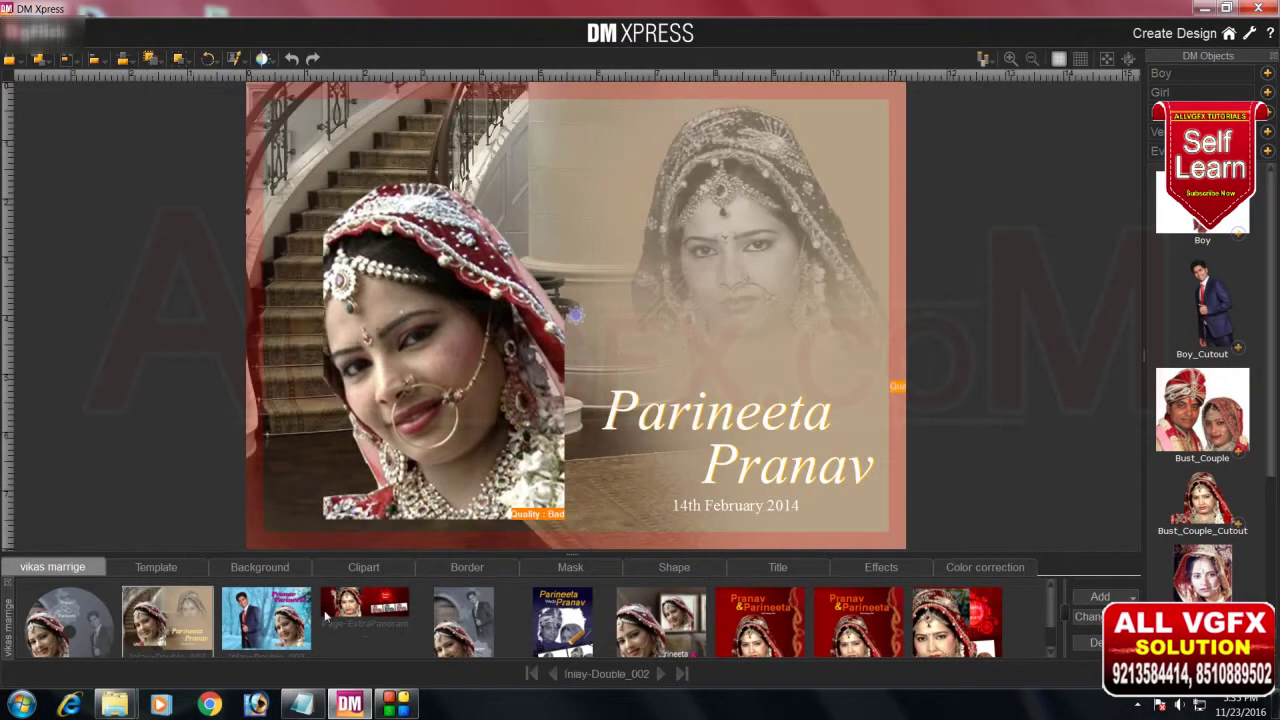
click(290, 617)
double_click(291, 617)
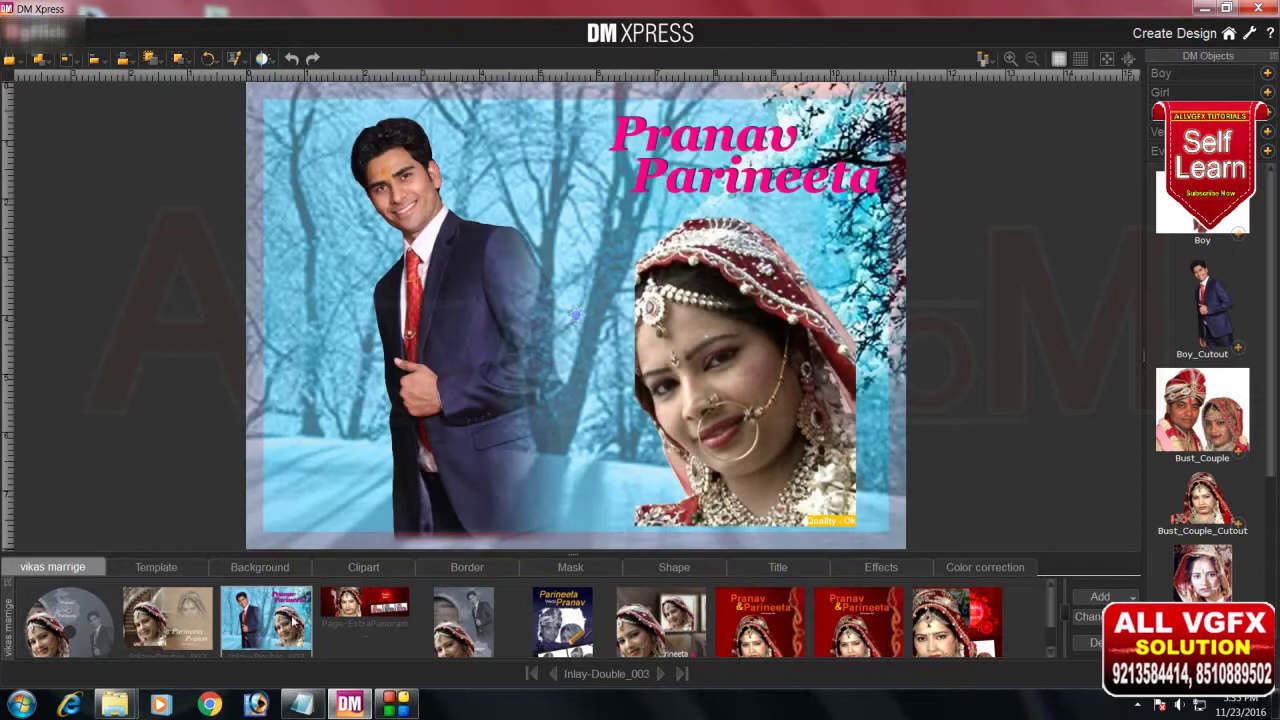
click(380, 615)
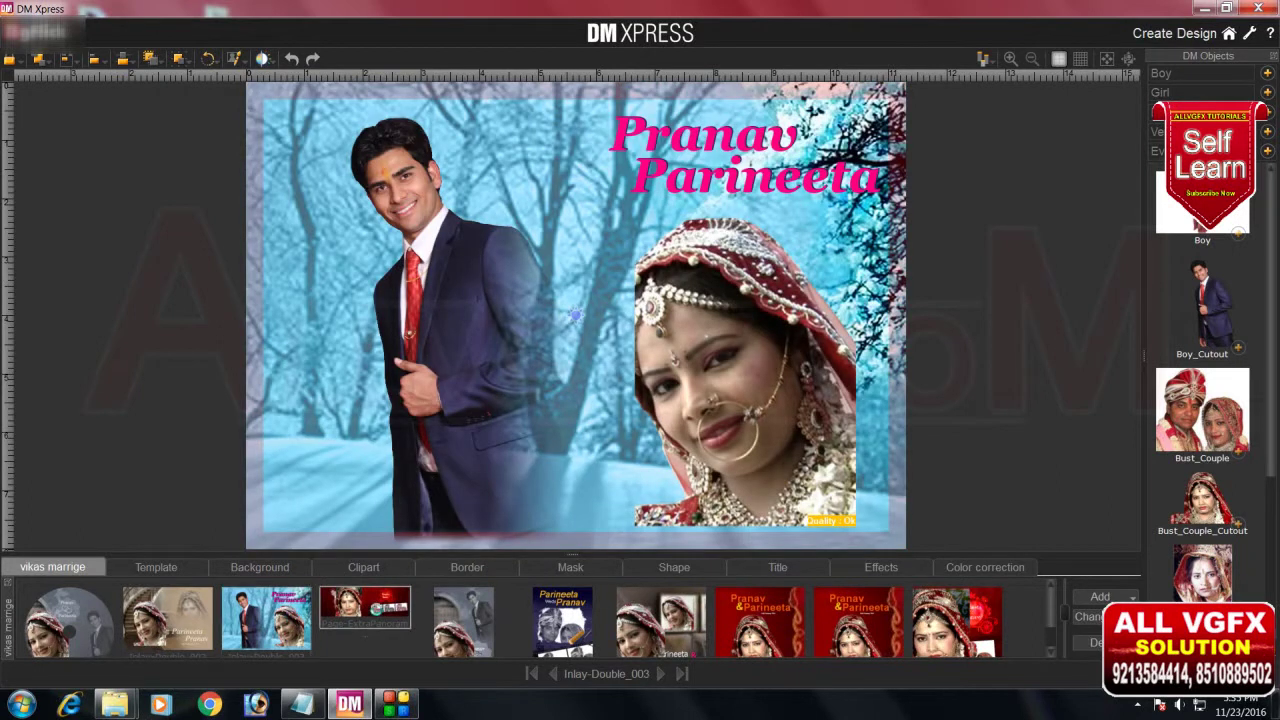
double_click(378, 615)
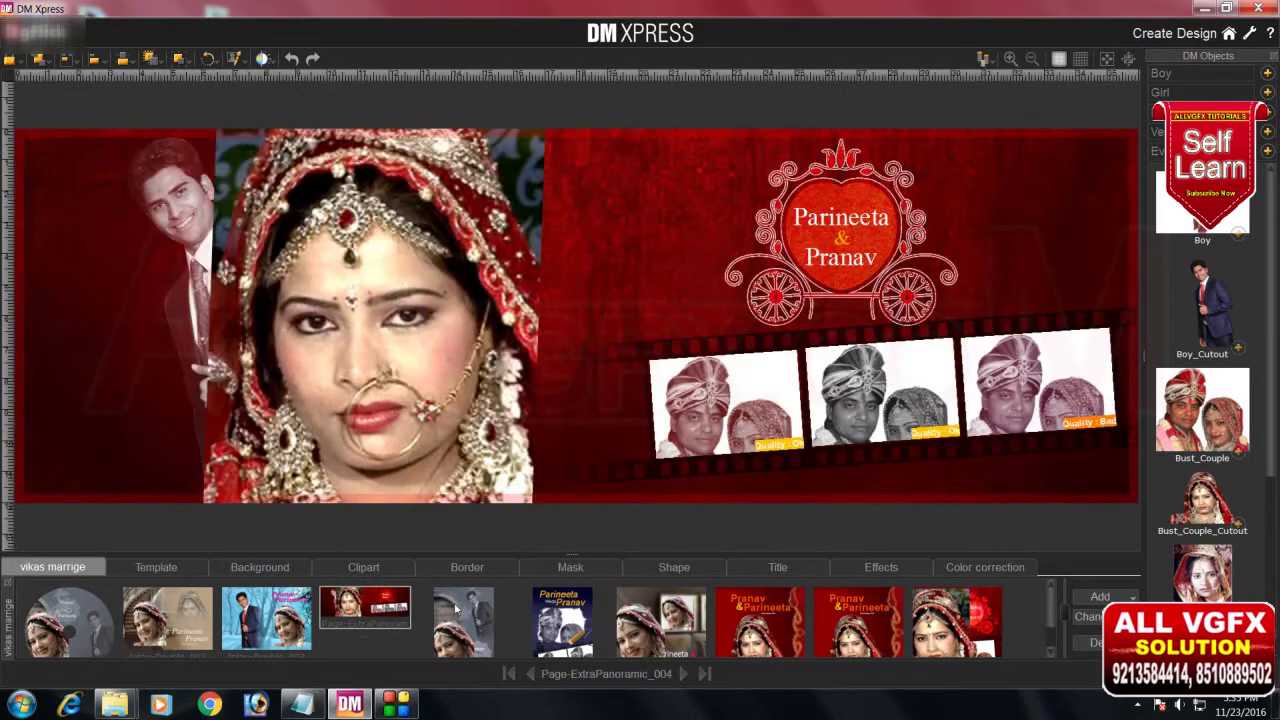
Open the Page-Portrait_005, Page-Portrait_006 and Page-Square_007 bride designs in turn
click(503, 648)
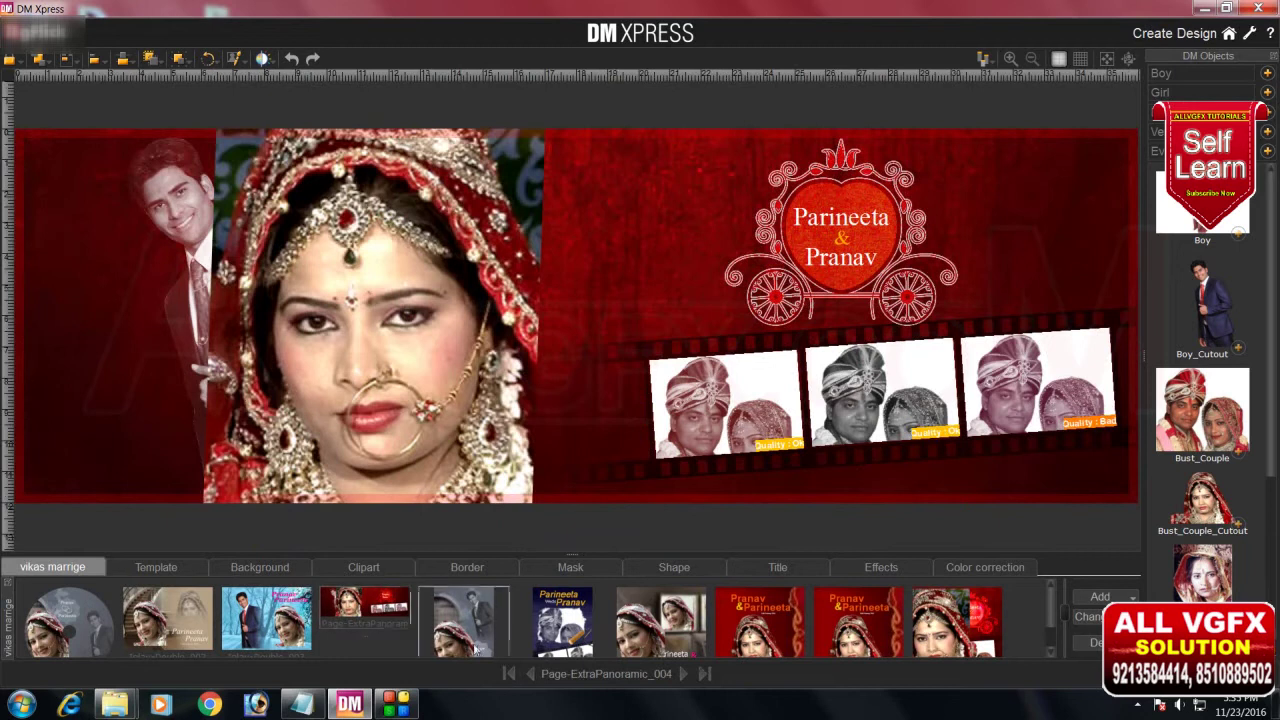
double_click(475, 644)
click(550, 642)
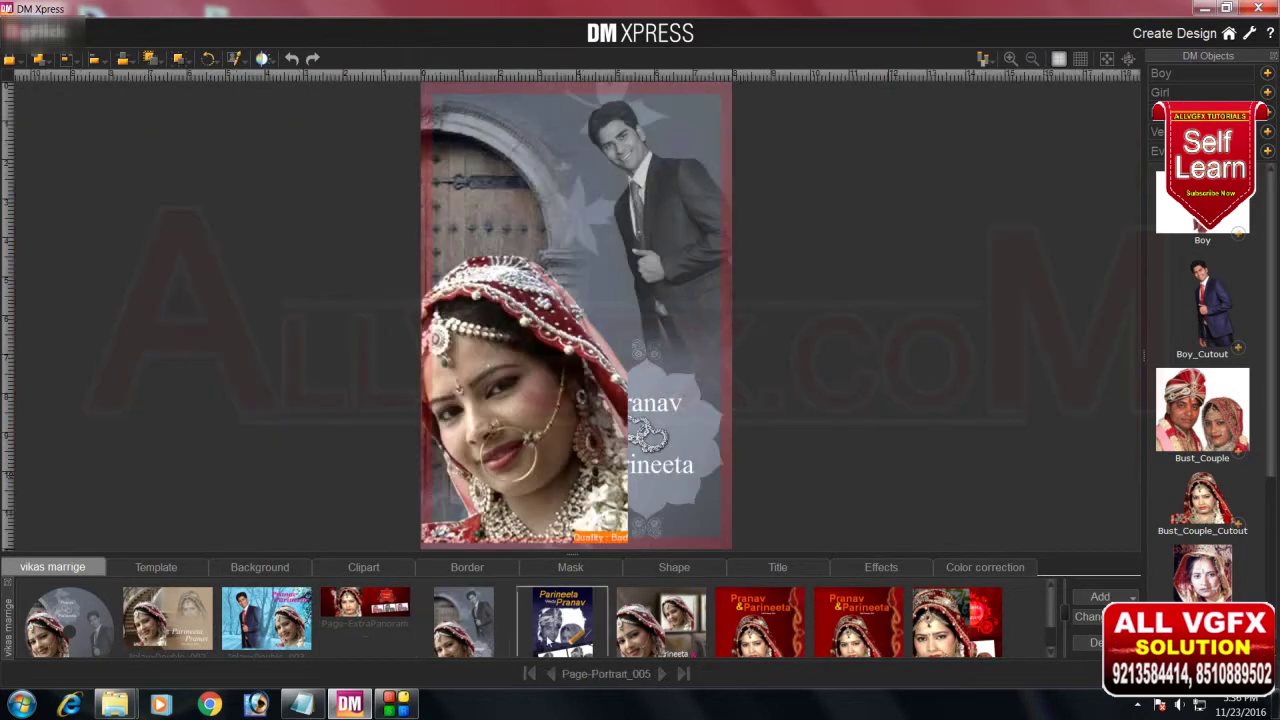
double_click(590, 639)
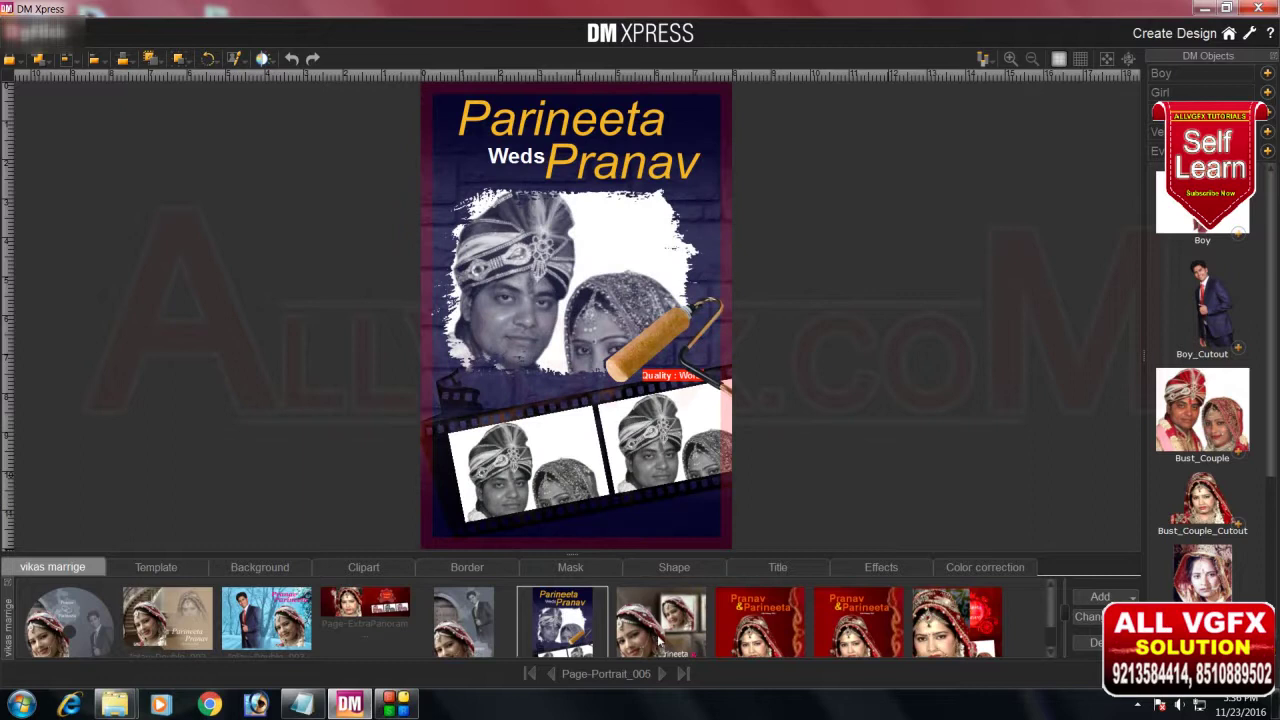
double_click(660, 645)
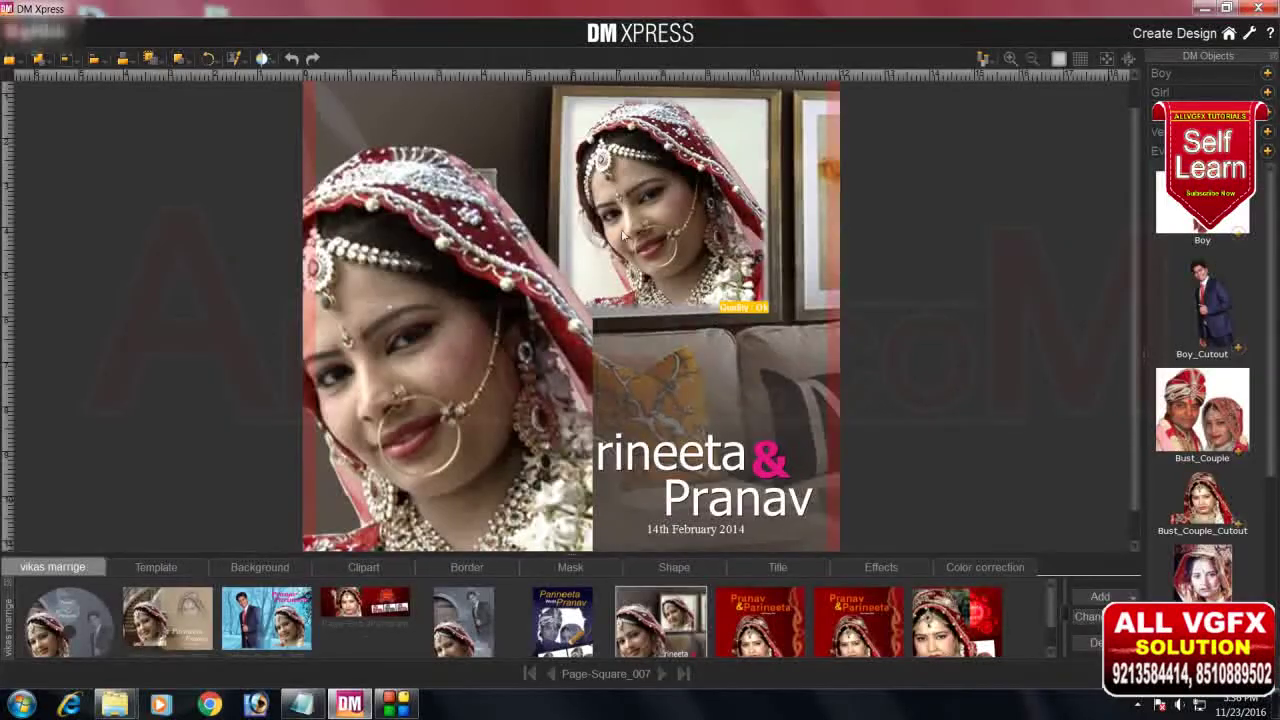
View Page-Square_008 through _010, then return to Inlay-Double_002 and the red couple's-names page
click(759, 632)
click(832, 632)
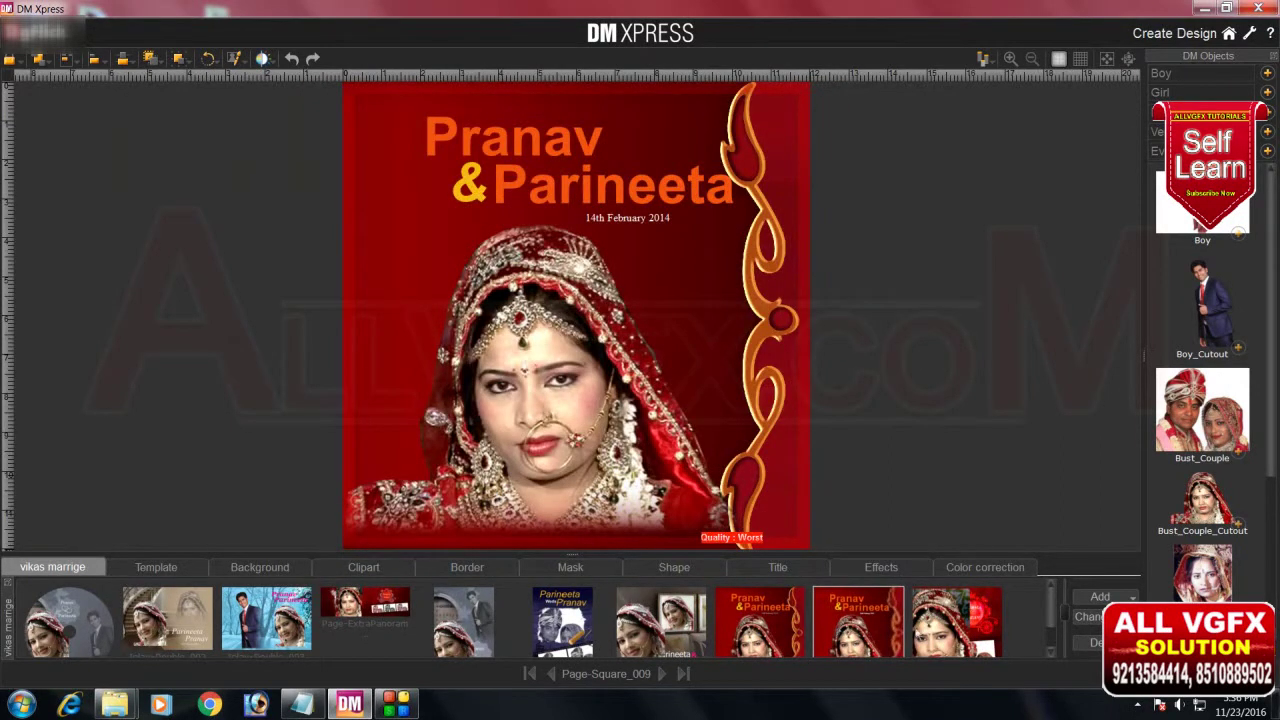
click(936, 628)
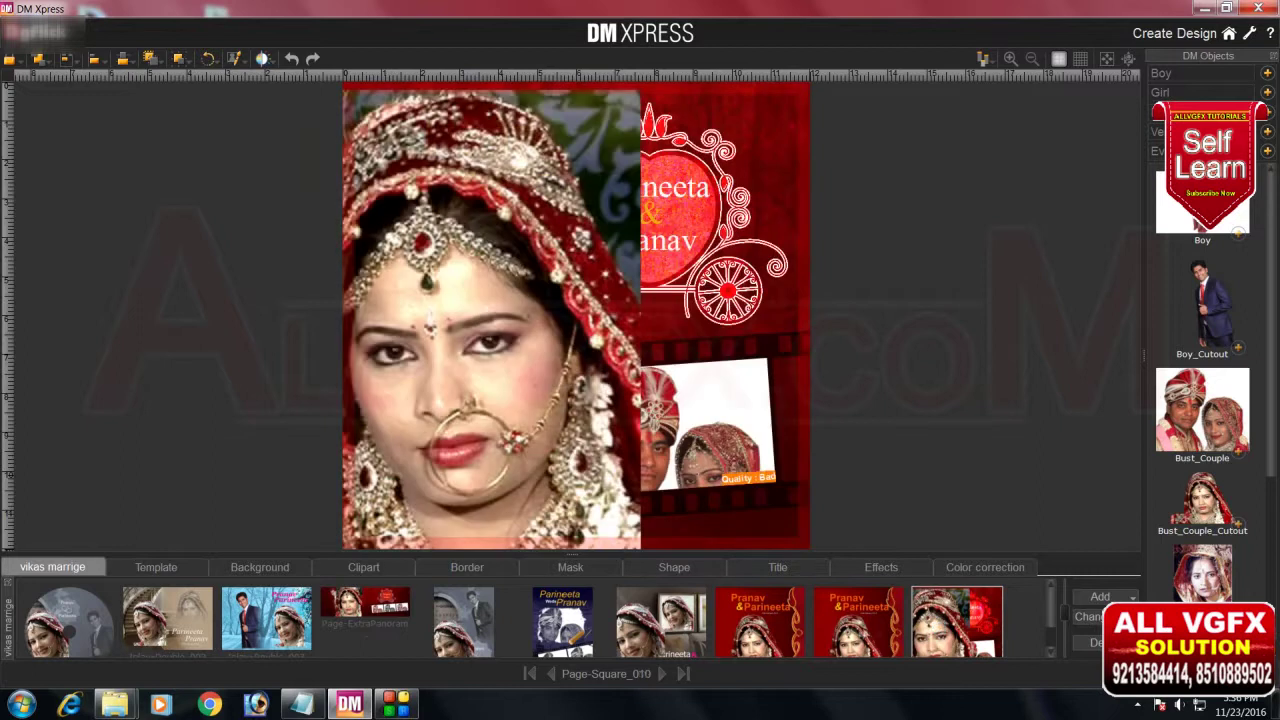
click(800, 634)
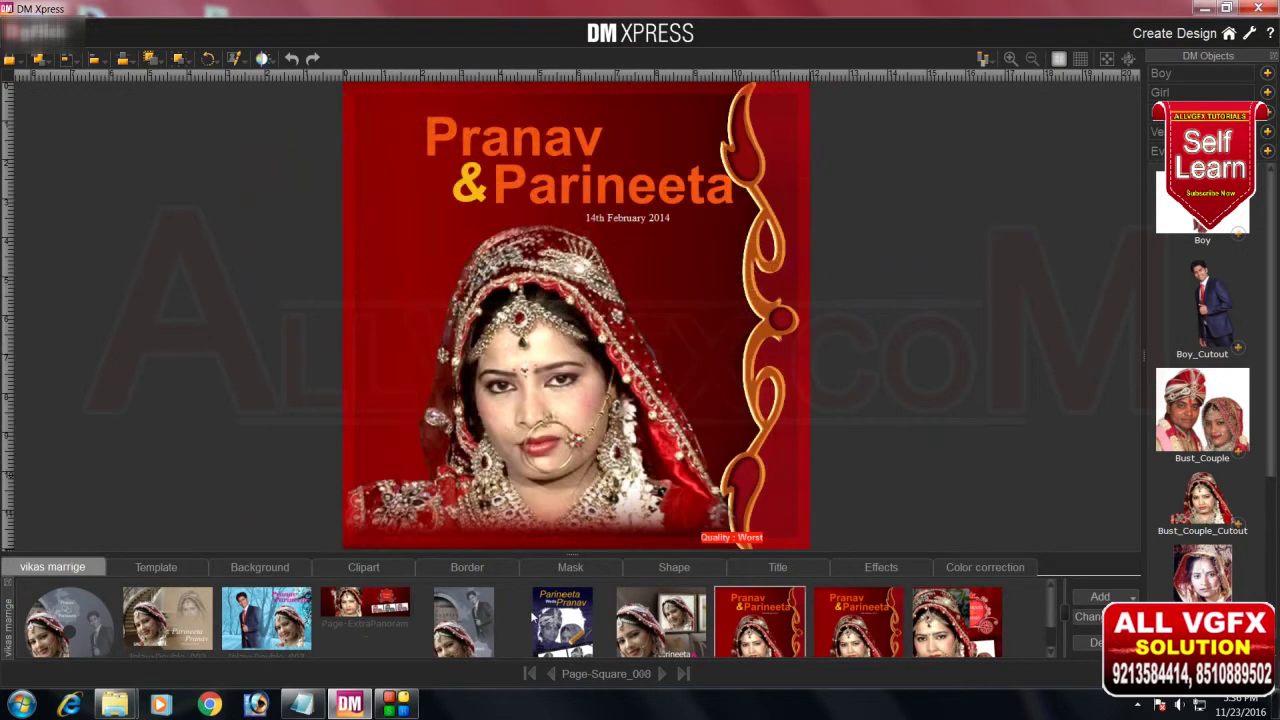
click(172, 630)
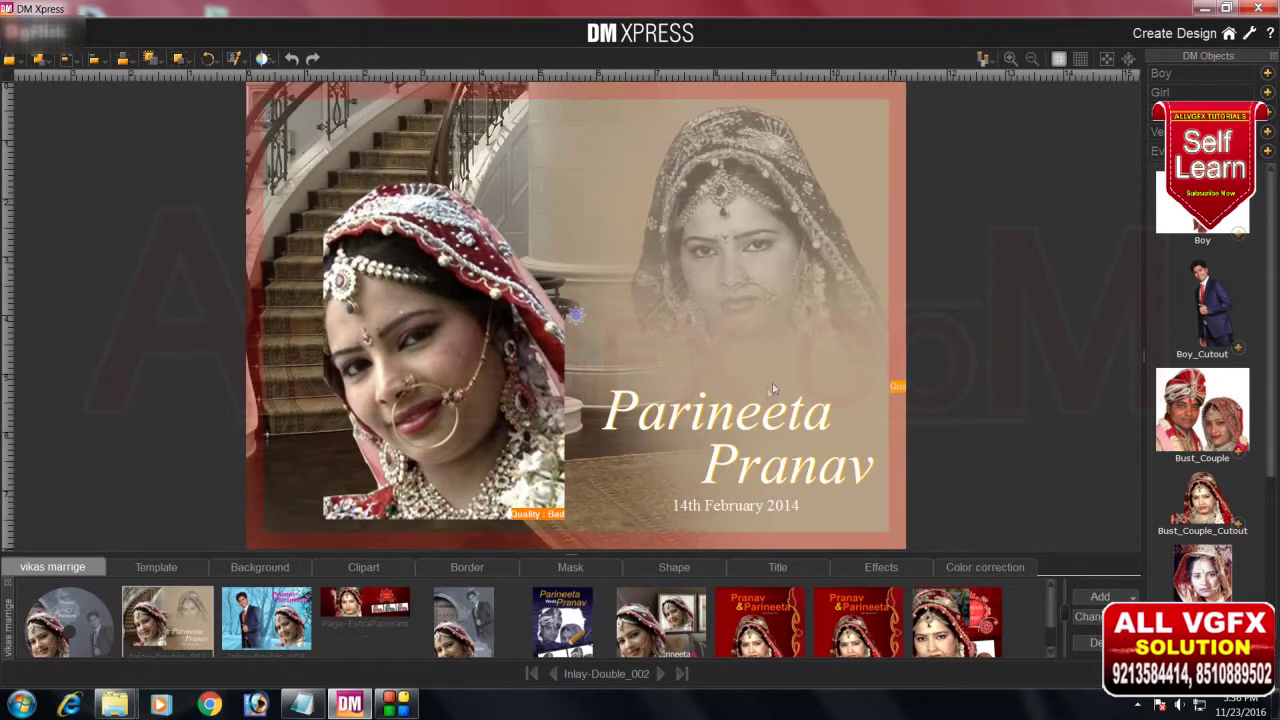
click(622, 620)
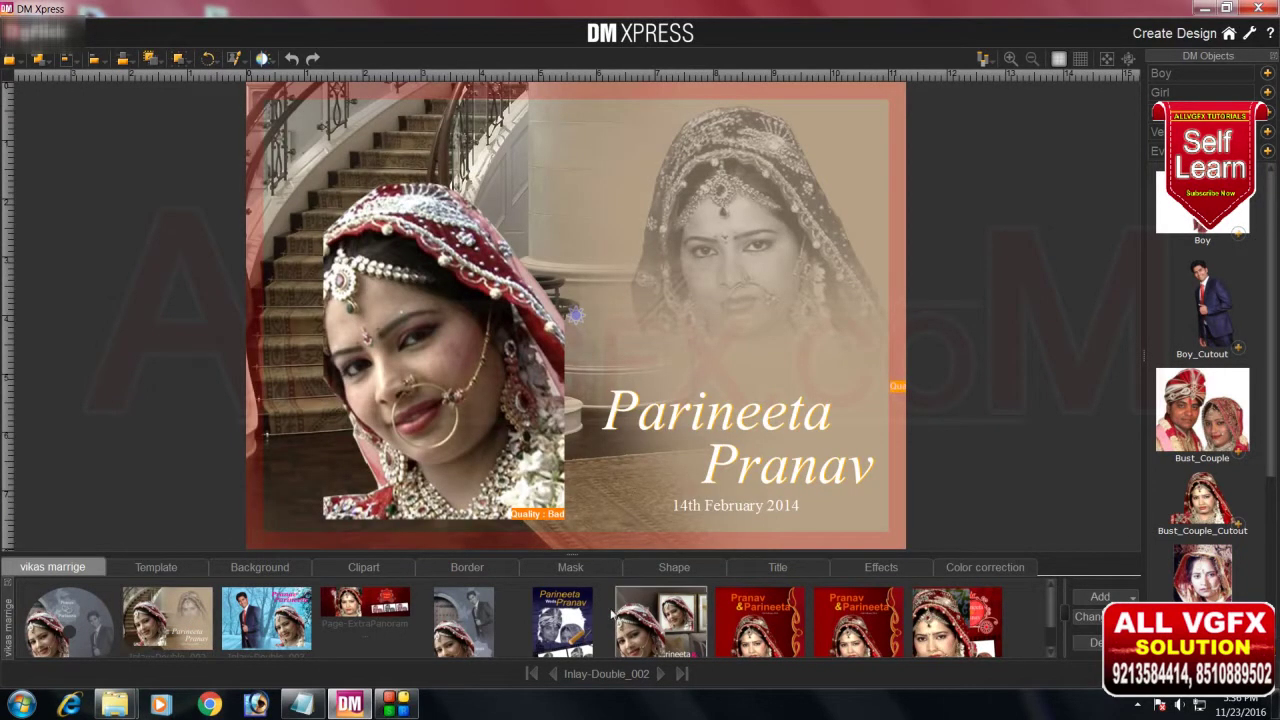